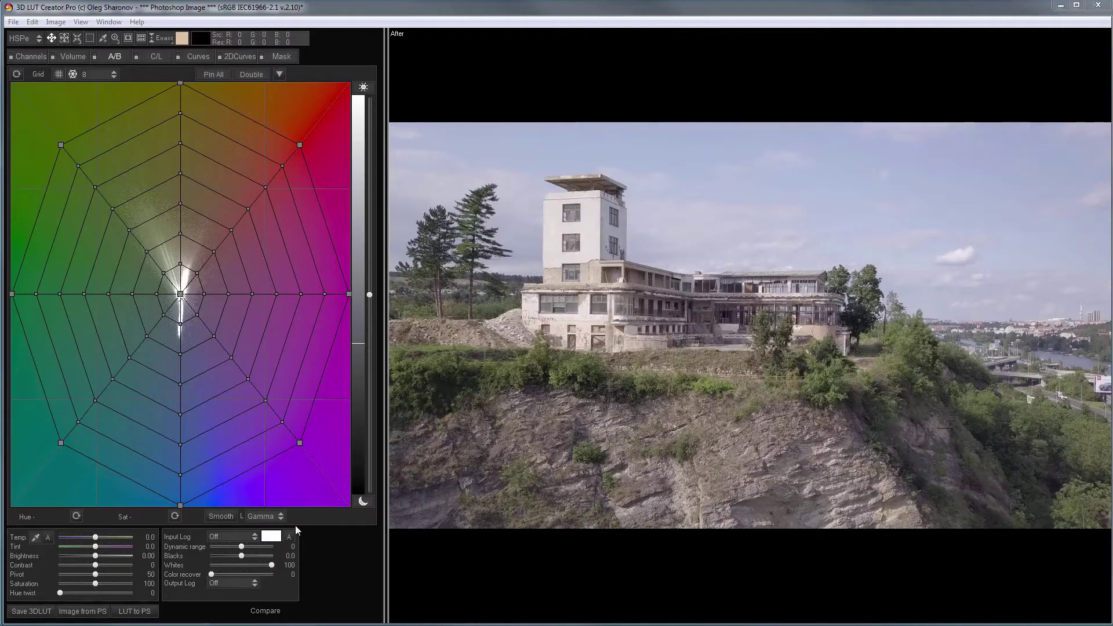
Decode the frame with the DJI D-Log Ph3 input log and lower Whites to about 83.
click(226, 533)
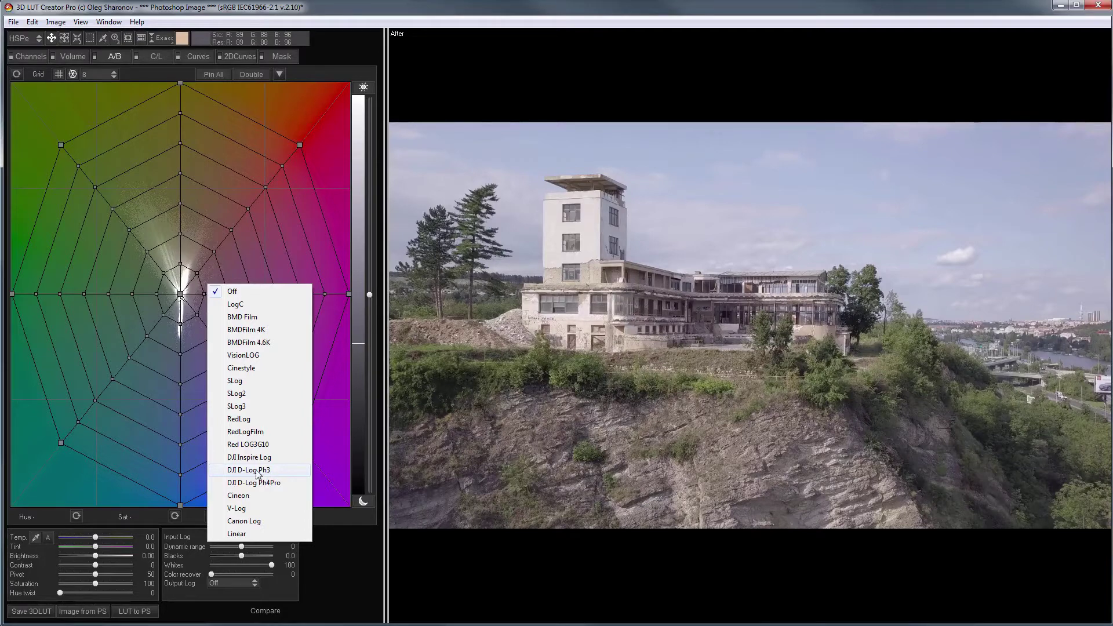
click(258, 472)
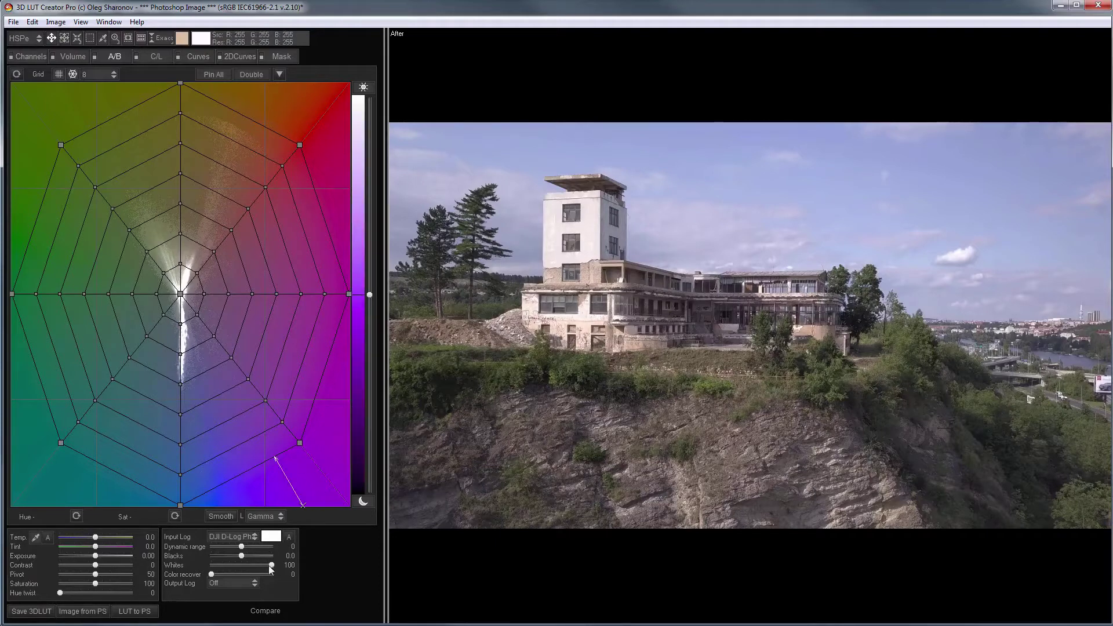
drag(270, 565, 260, 565)
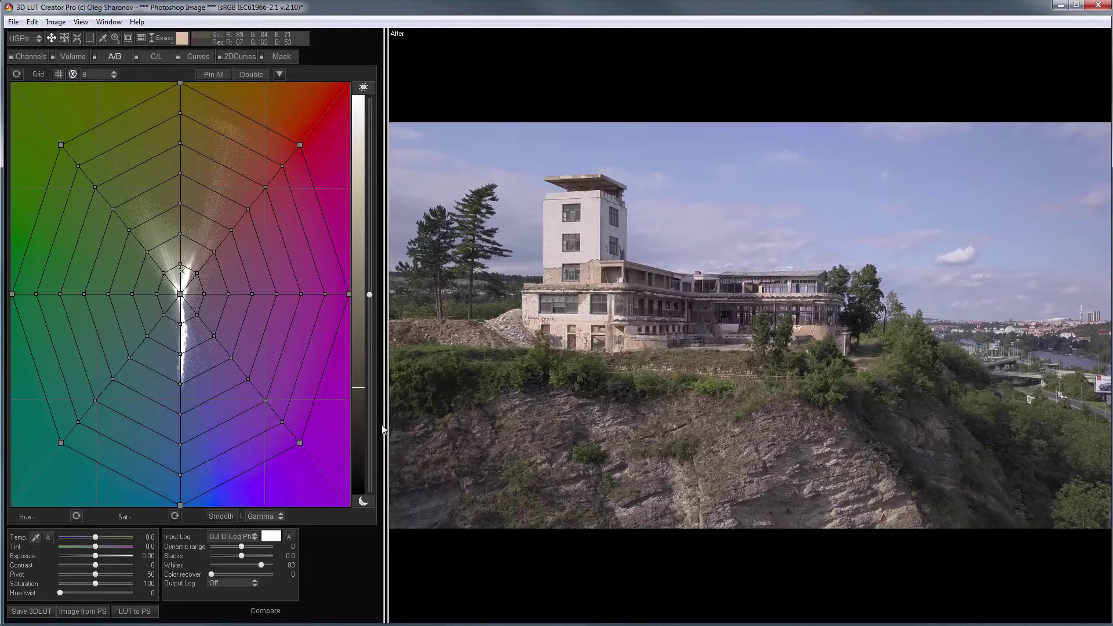
Create a channel-mixer colour space transform matrix with DJI Mavic D-Log input primaries.
click(29, 55)
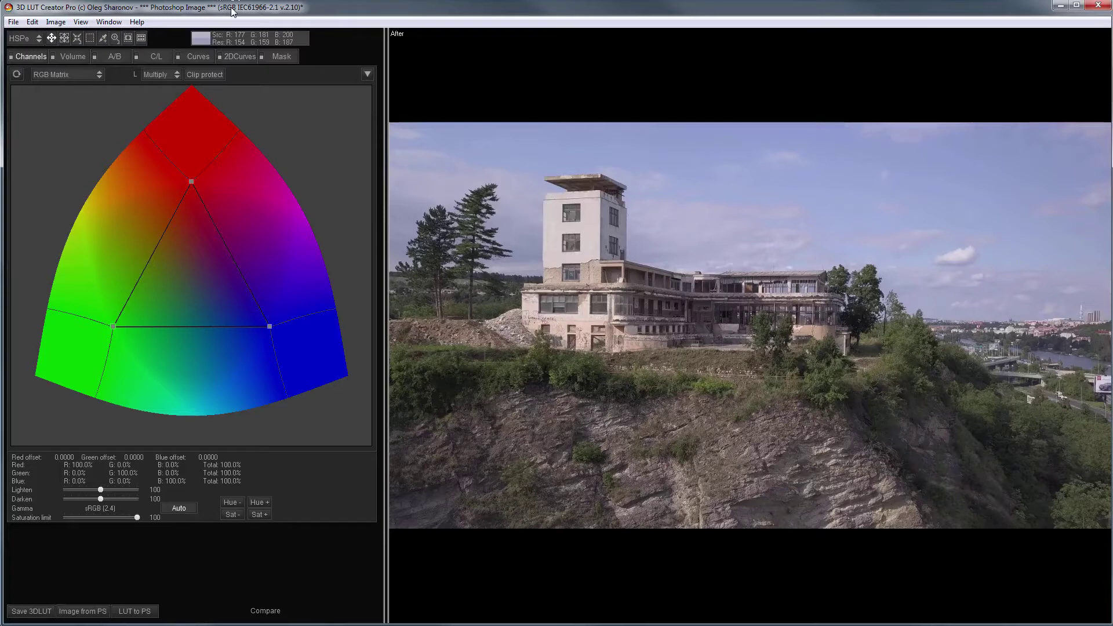
click(368, 74)
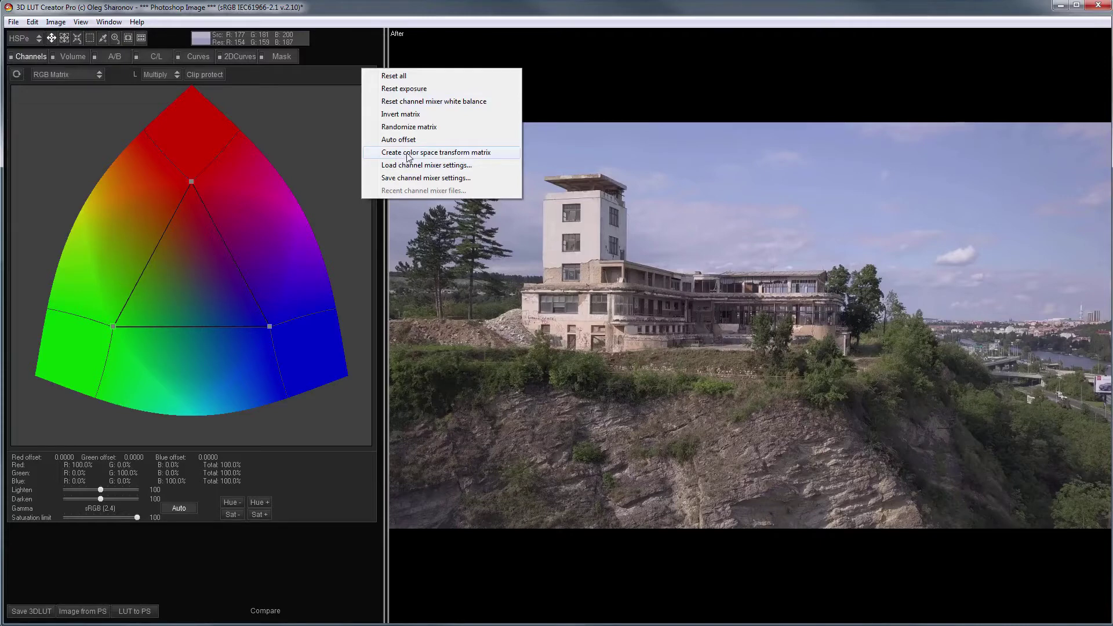
click(407, 154)
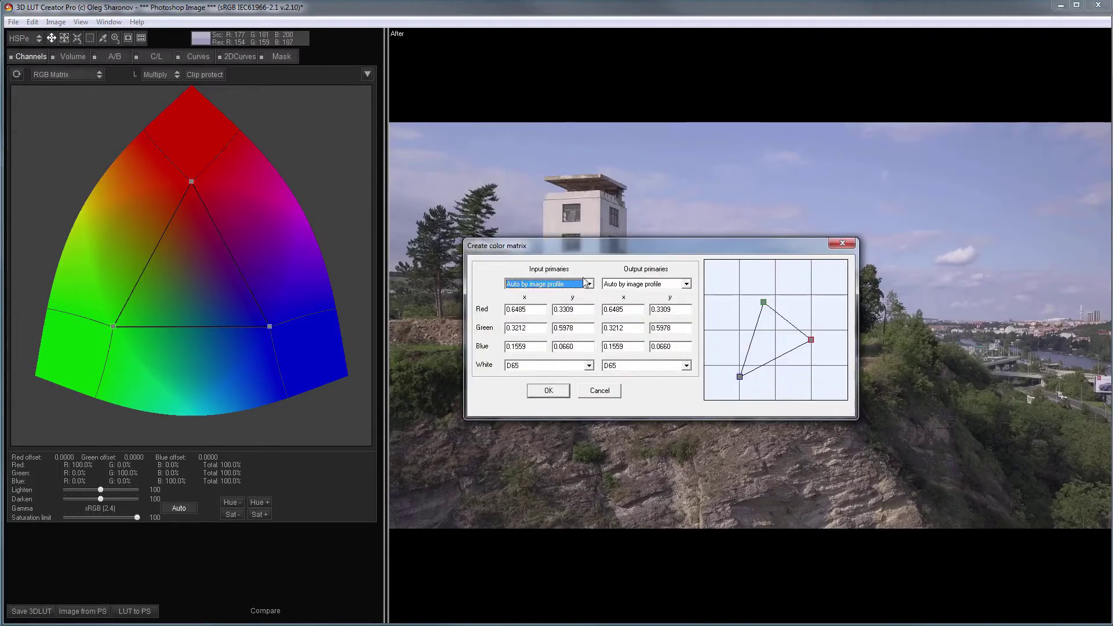
click(588, 284)
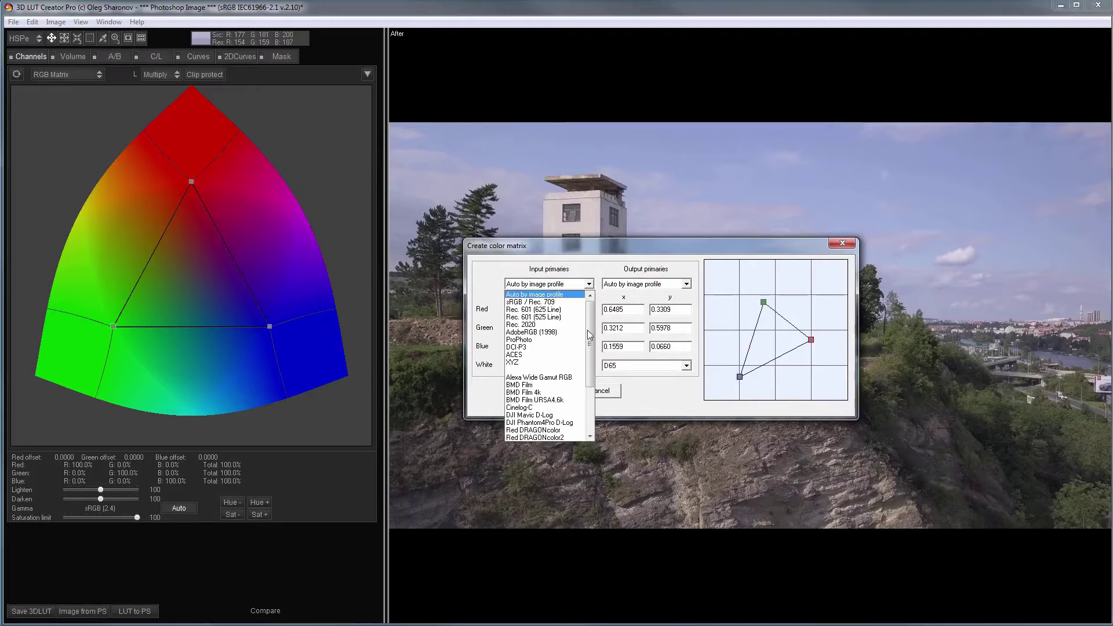
drag(588, 335, 589, 381)
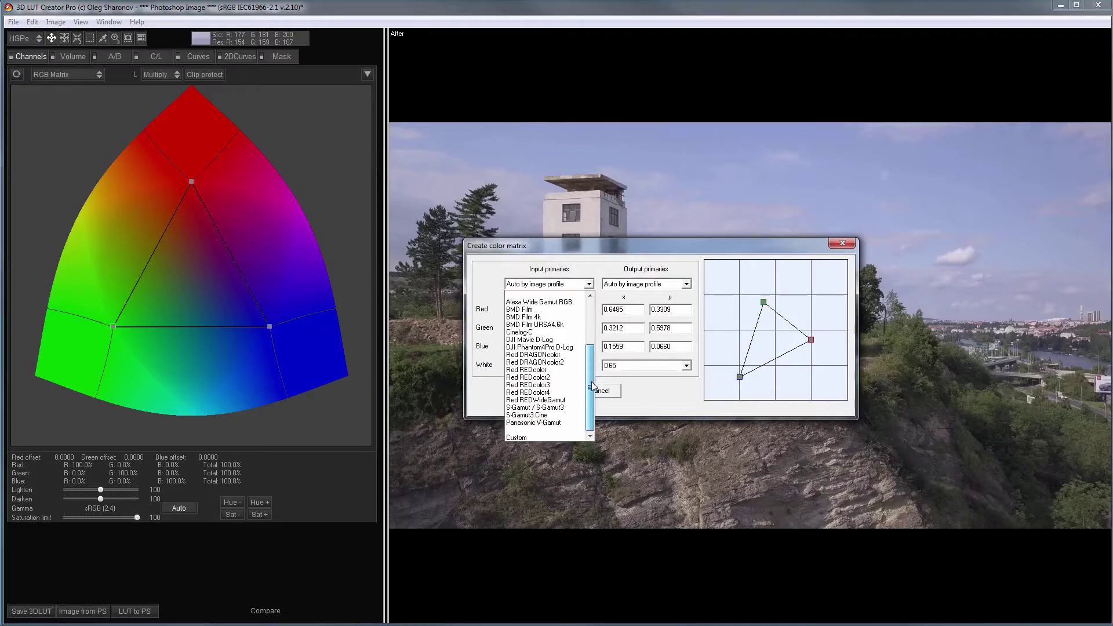
click(557, 341)
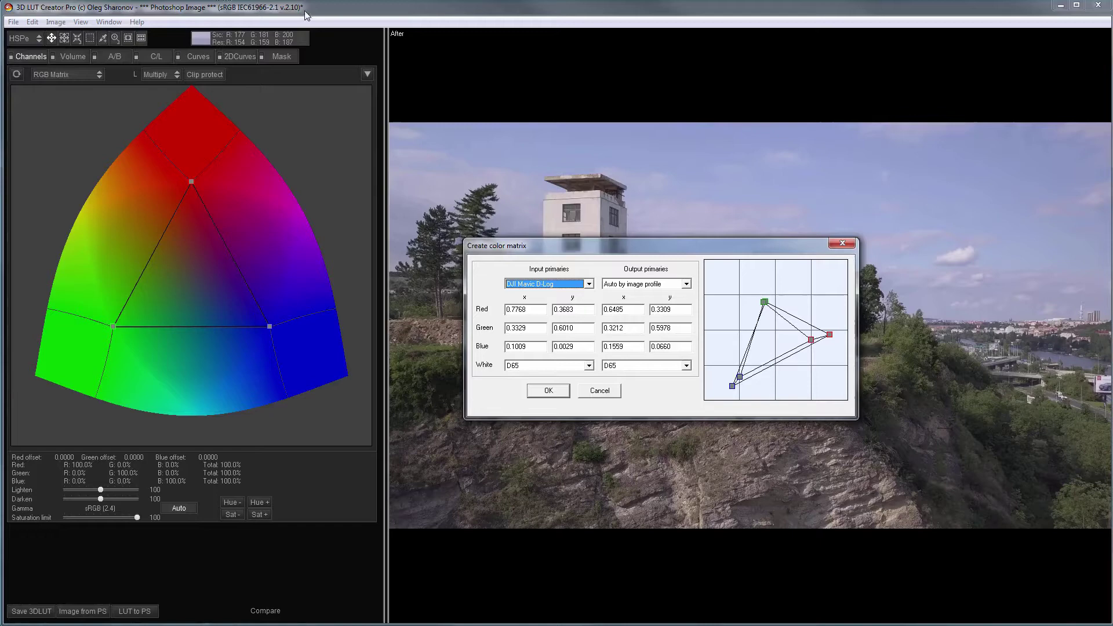
click(550, 391)
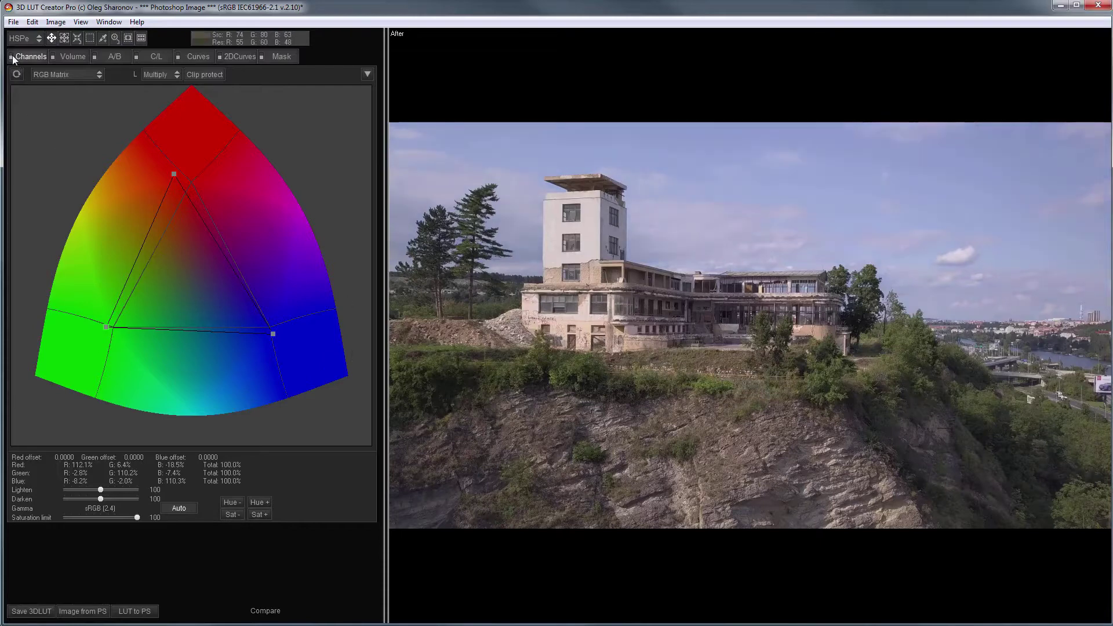
White-balance on the white tower with the Temp eyedropper, giving Temp -4.1 and Tint -1.7.
click(113, 56)
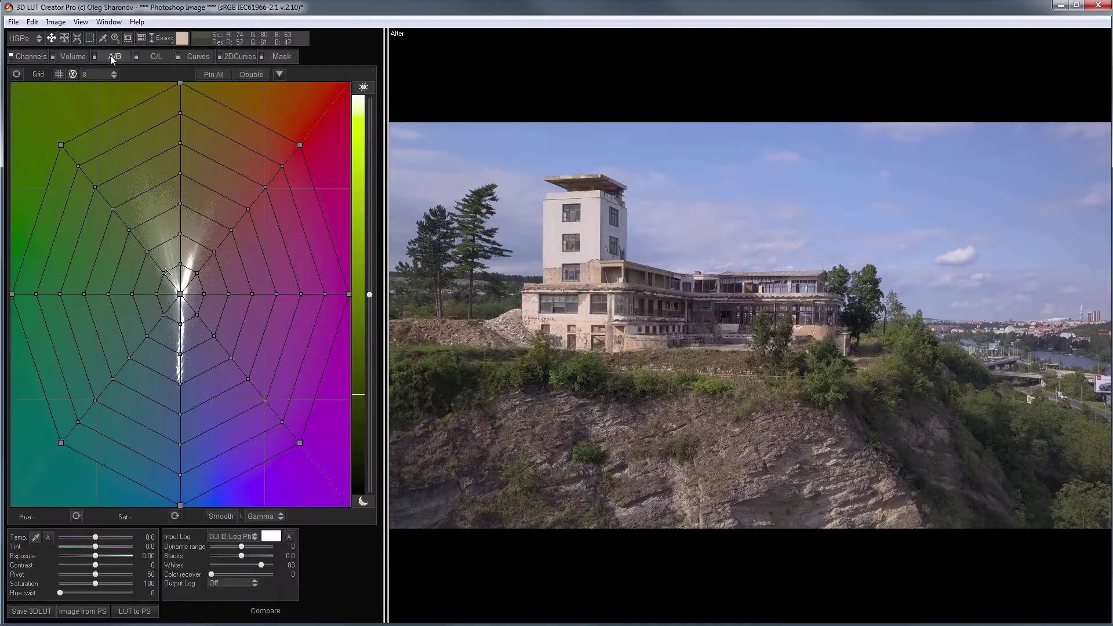
click(36, 536)
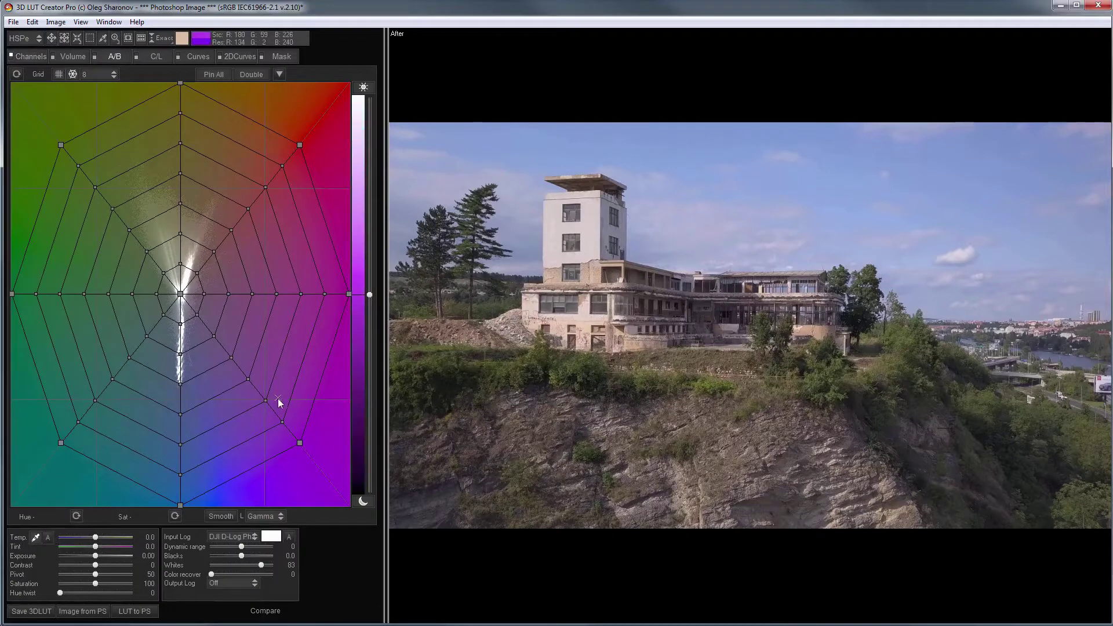
click(593, 222)
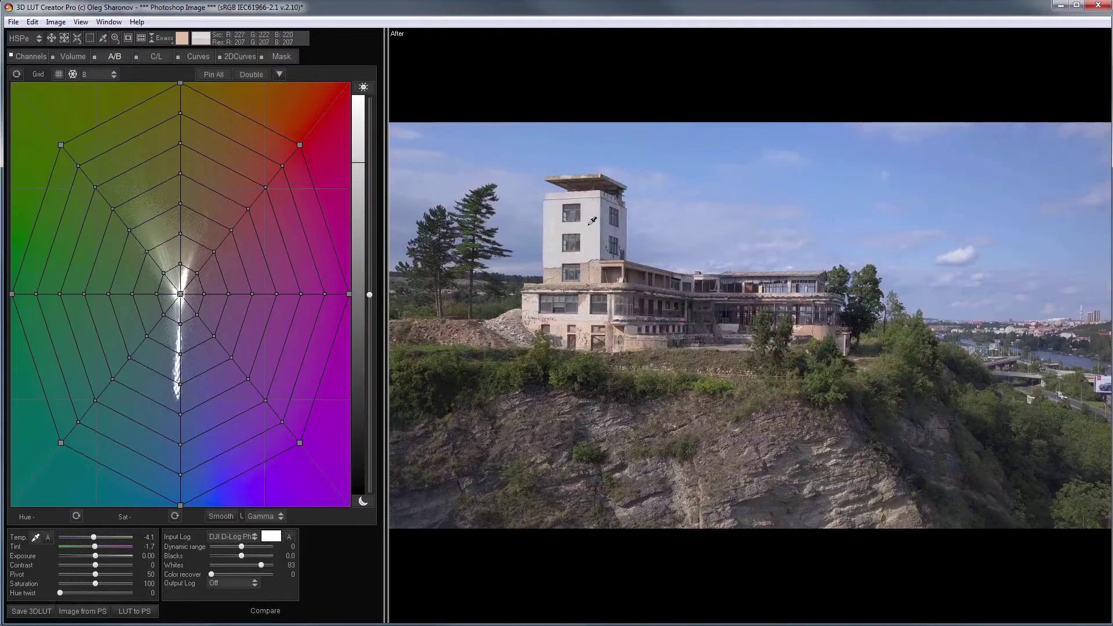
click(36, 536)
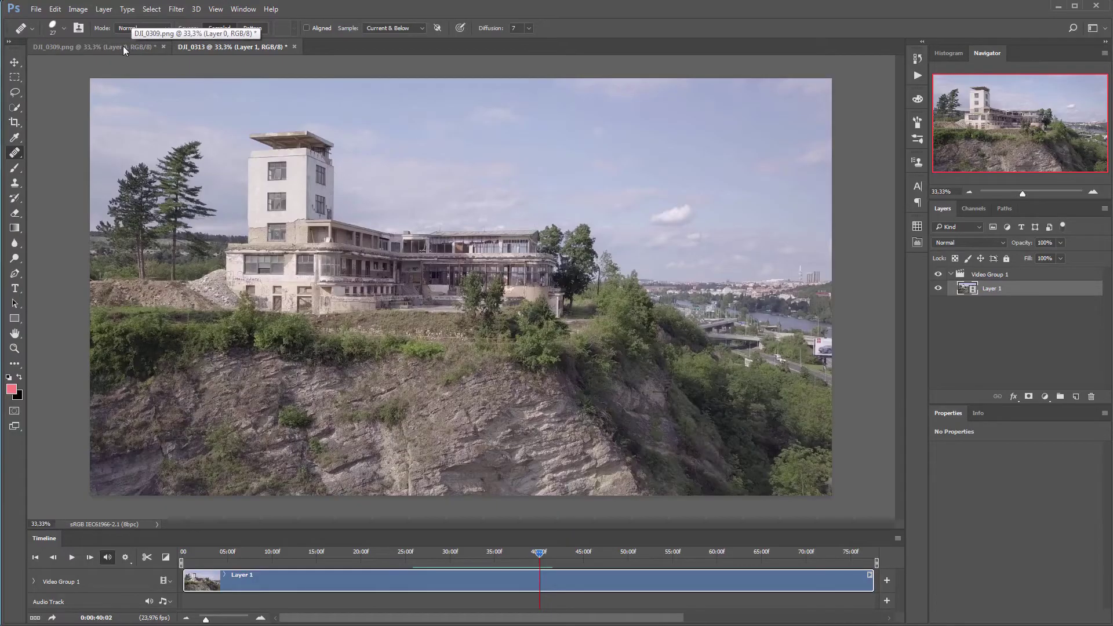
Show the DJI_0309.png colour checker in Photoshop and load it into 3D LUT Creator.
click(123, 46)
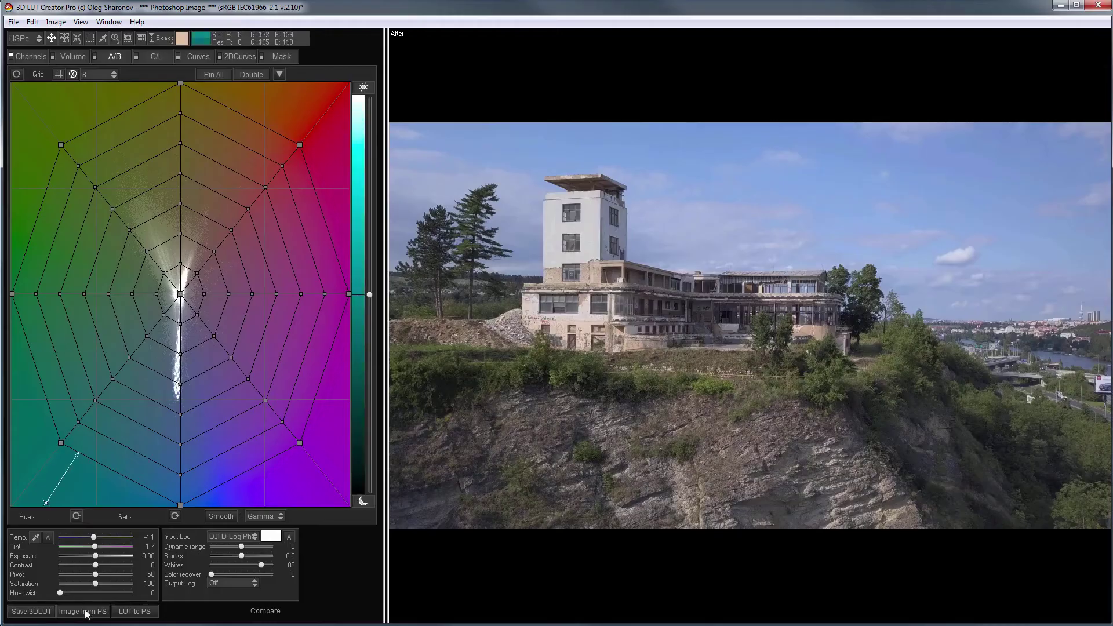
click(87, 613)
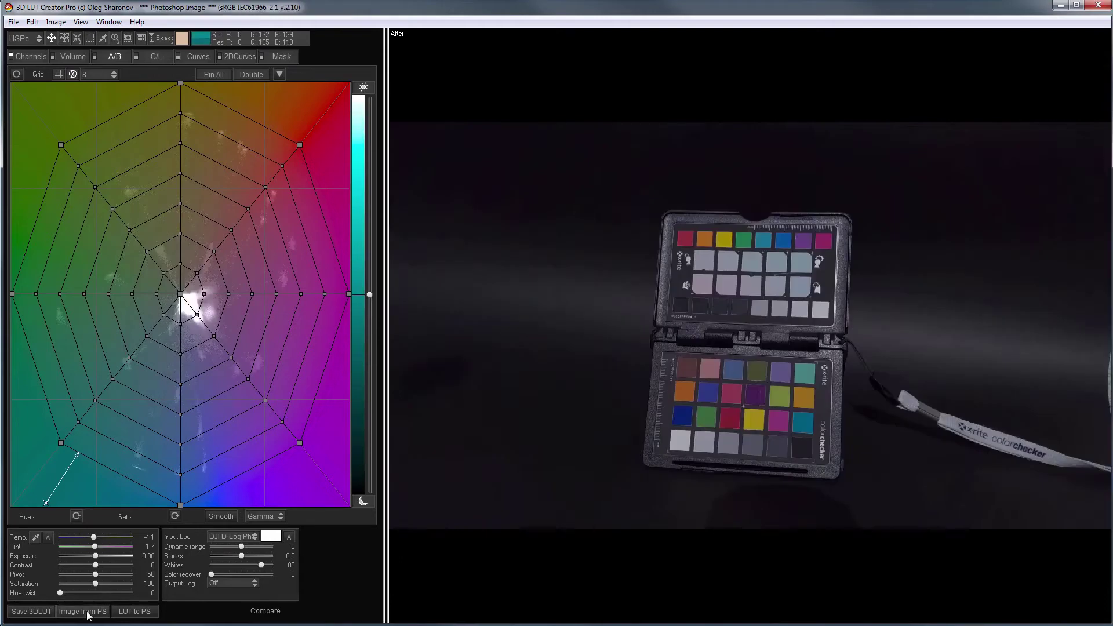
Fit the colour chart grid's four corners onto the checker and inspect the patch errors.
click(141, 38)
drag(570, 441, 682, 441)
drag(924, 440, 807, 450)
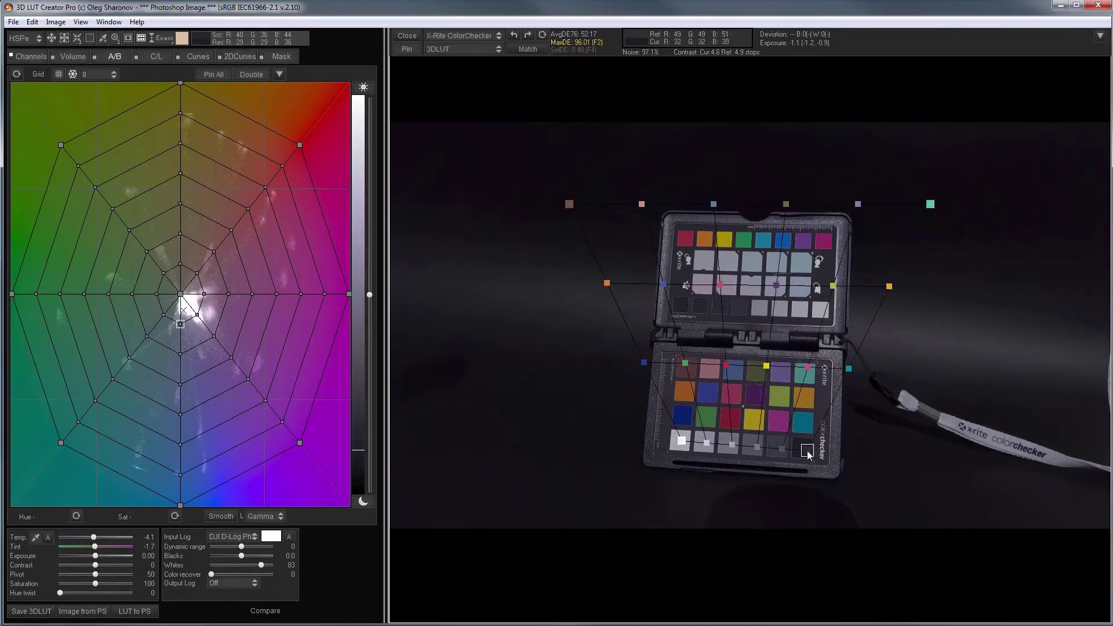
drag(930, 204, 804, 371)
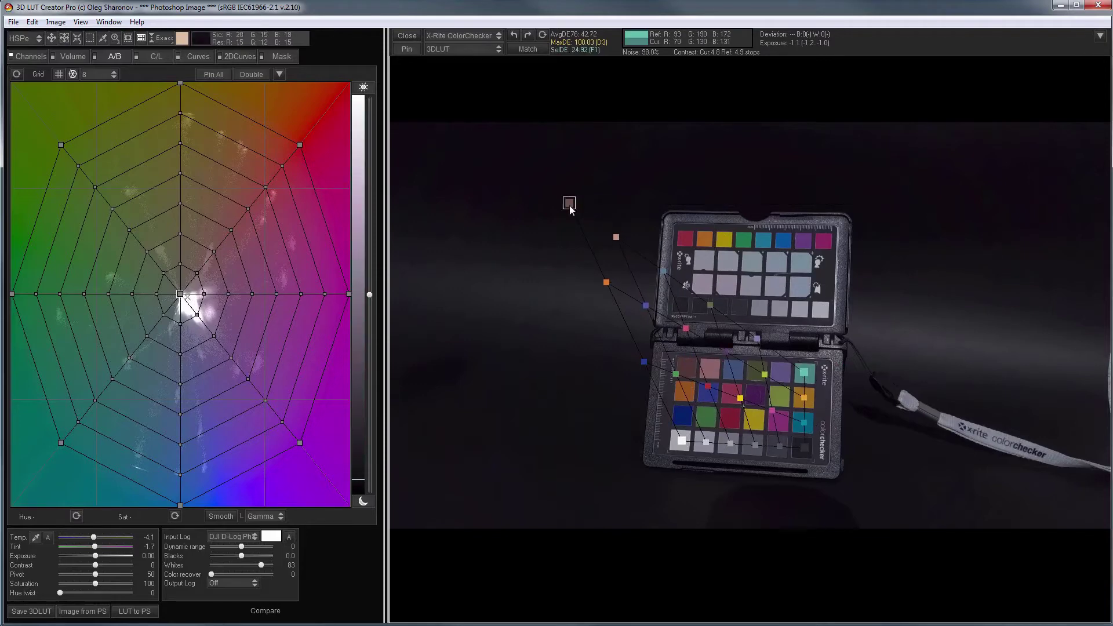
drag(569, 203, 686, 368)
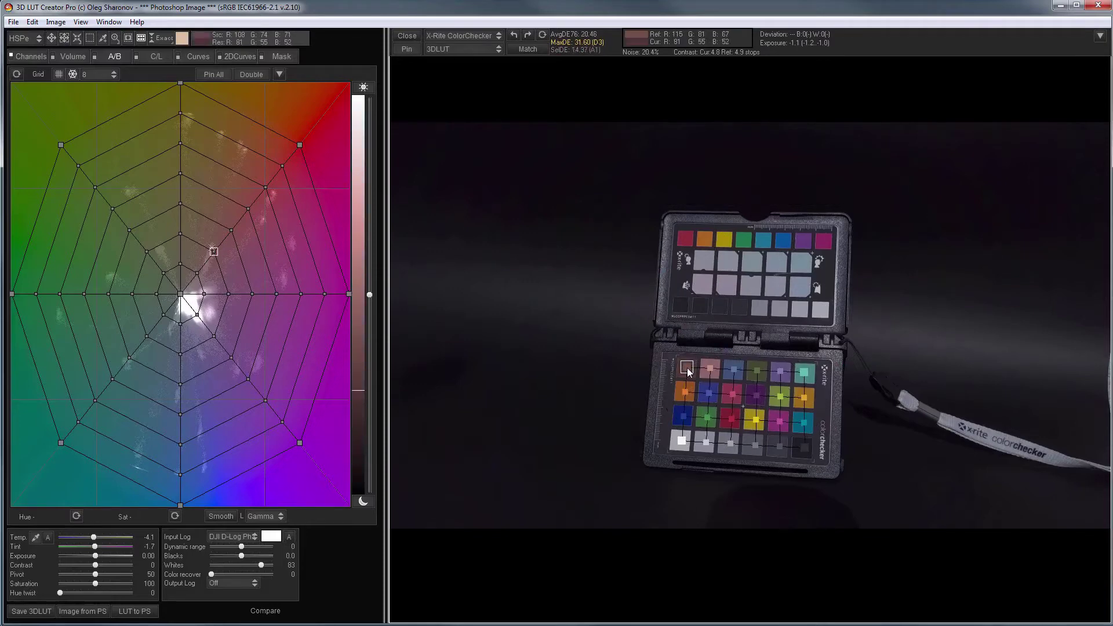
click(806, 375)
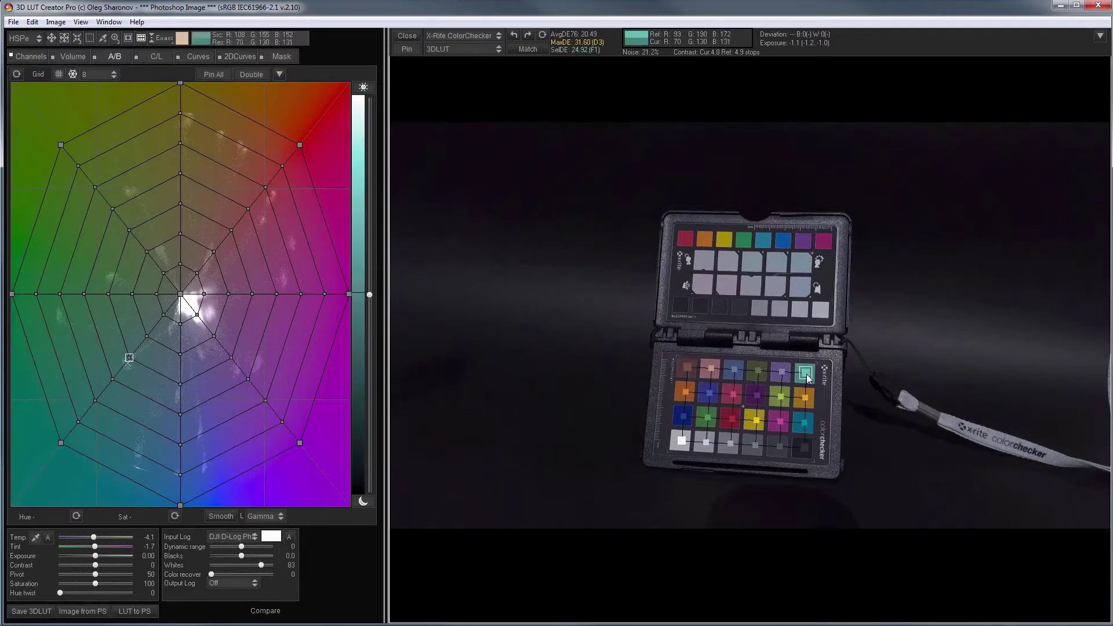
click(806, 448)
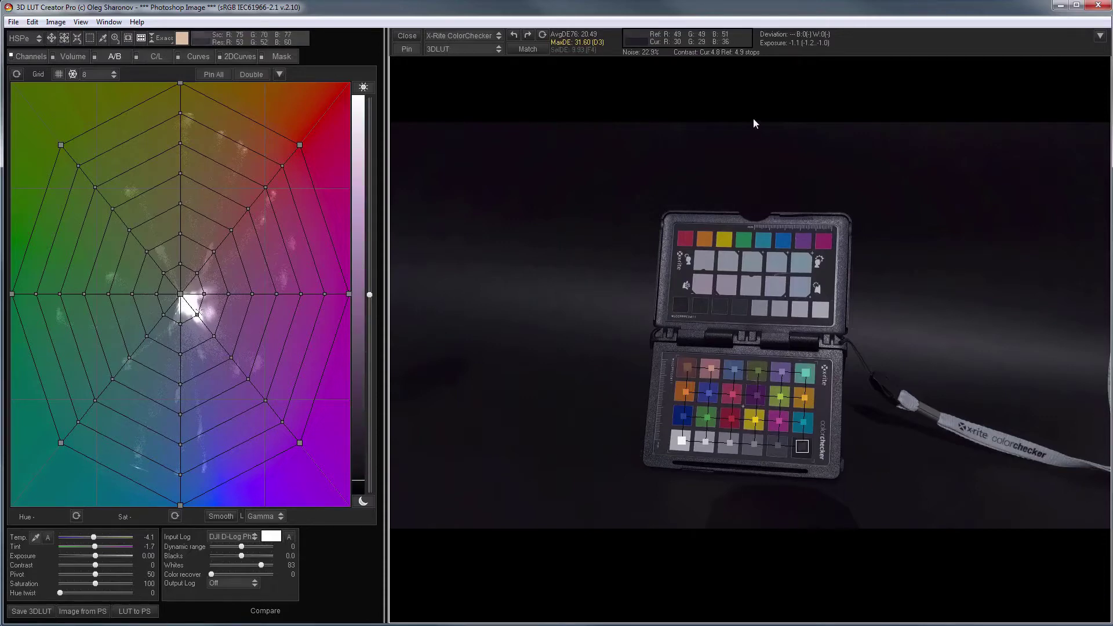
Set exposure to 1.00, white-balance from a grey patch, and return Whites to 100.
click(771, 42)
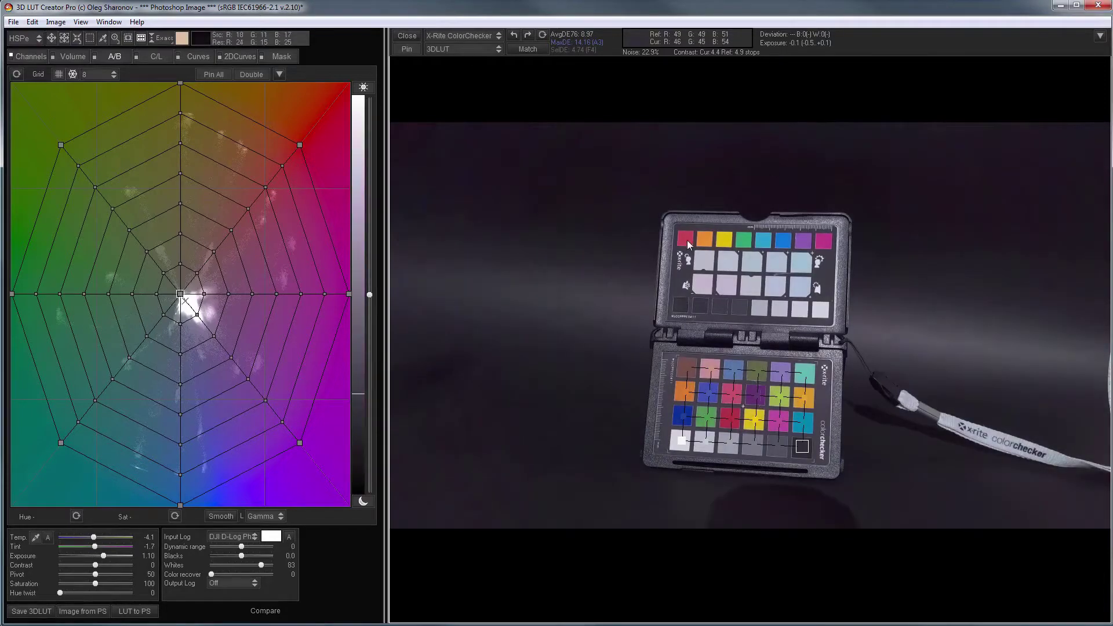
click(34, 539)
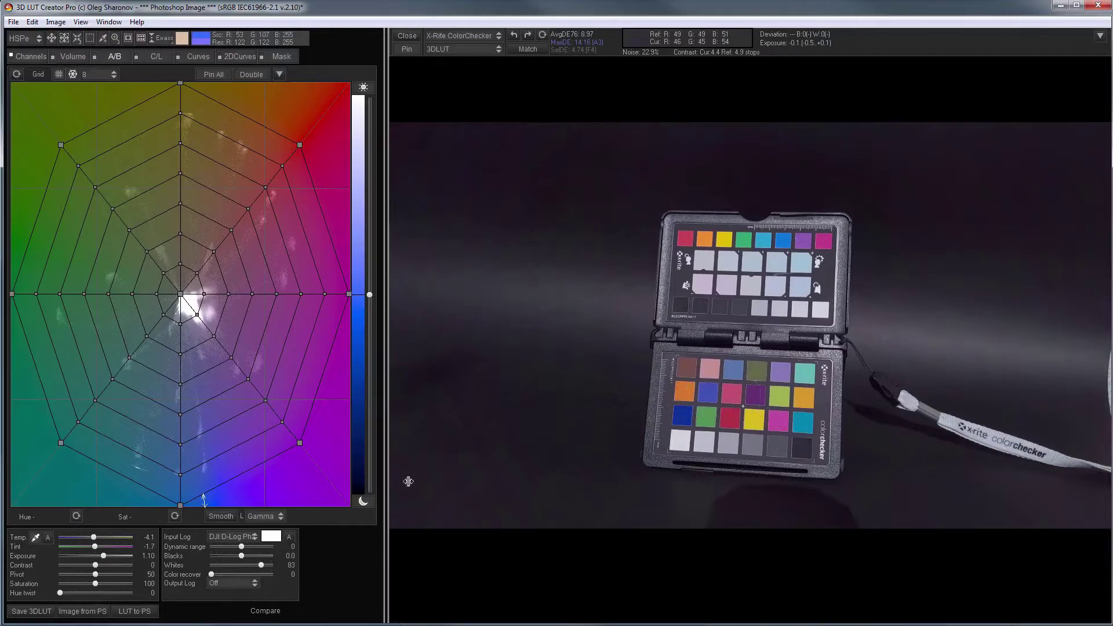
click(733, 439)
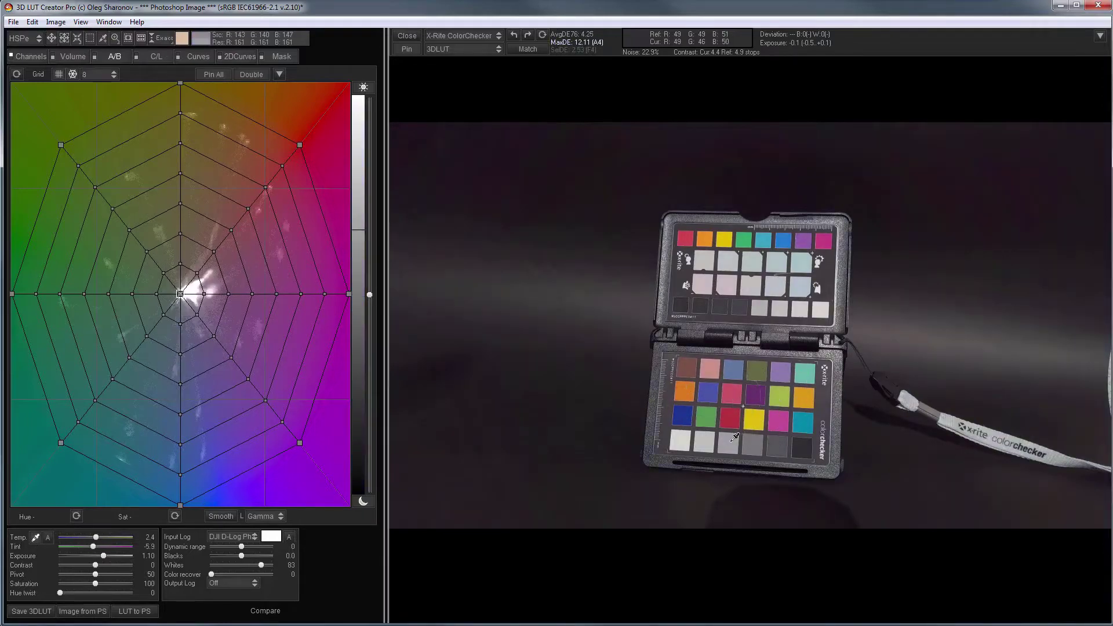
click(141, 38)
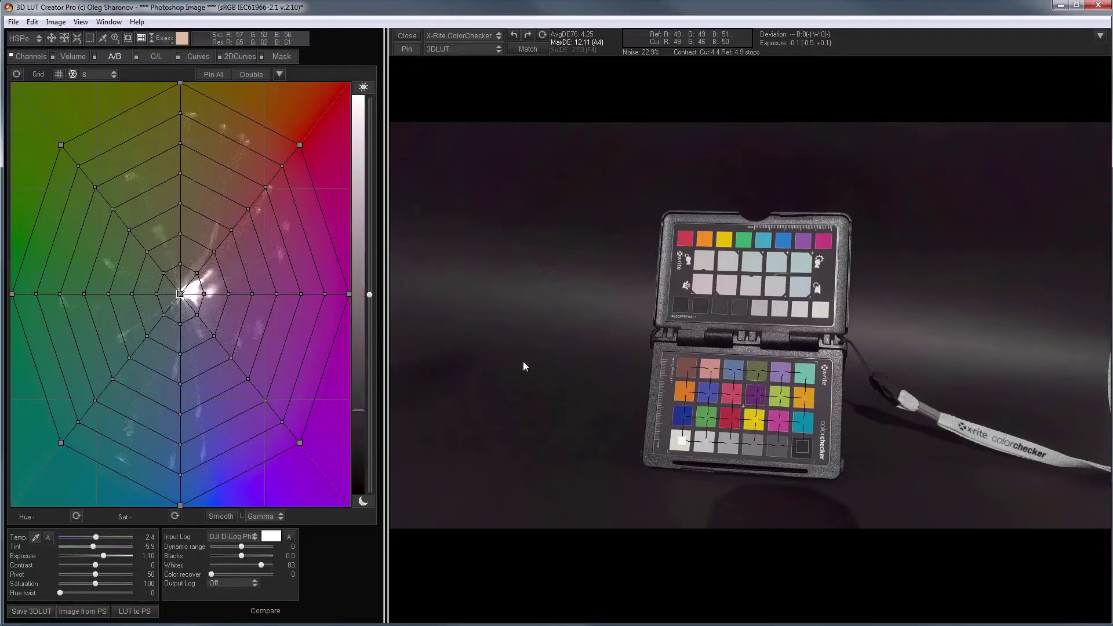
drag(266, 564, 277, 566)
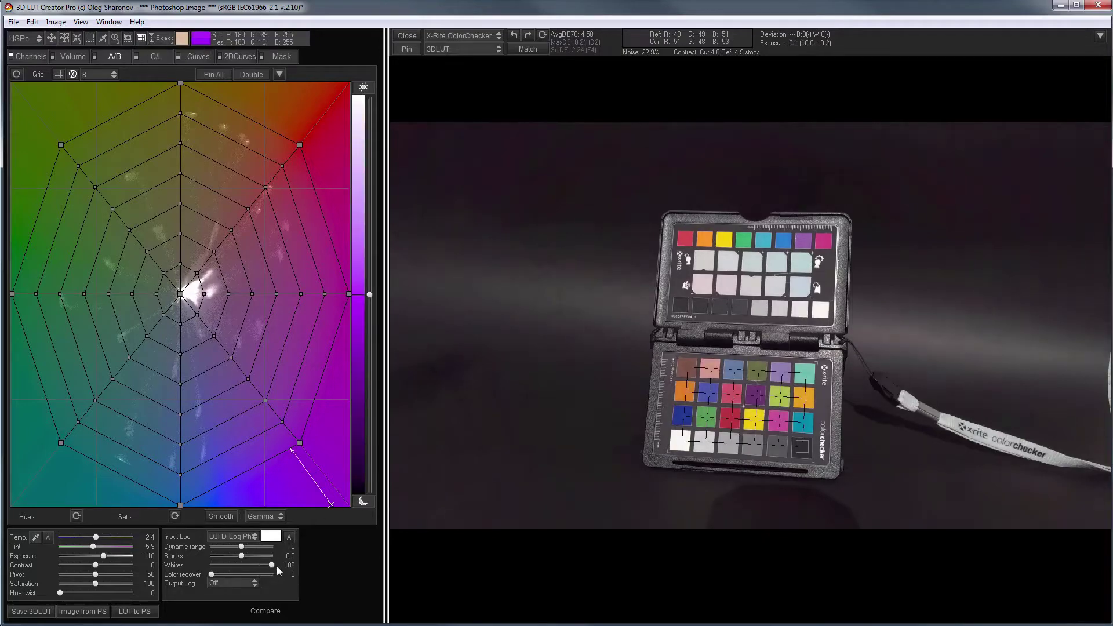
click(781, 40)
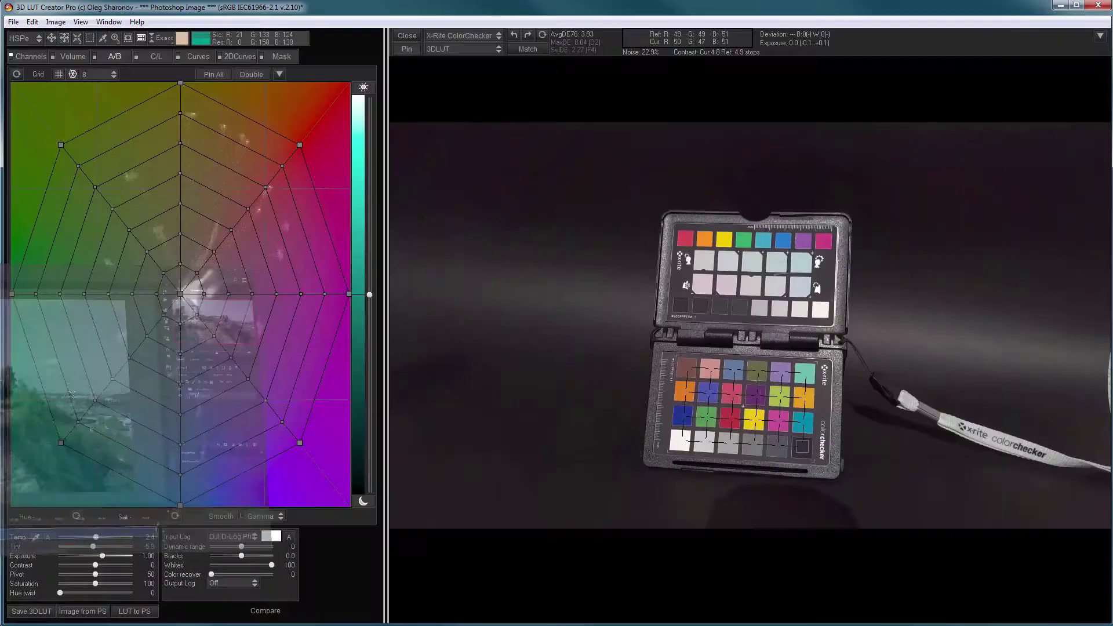
Load the building shot, set Whites 86, zero Exposure, and use Contrast 31 with Pivot 26.
click(93, 613)
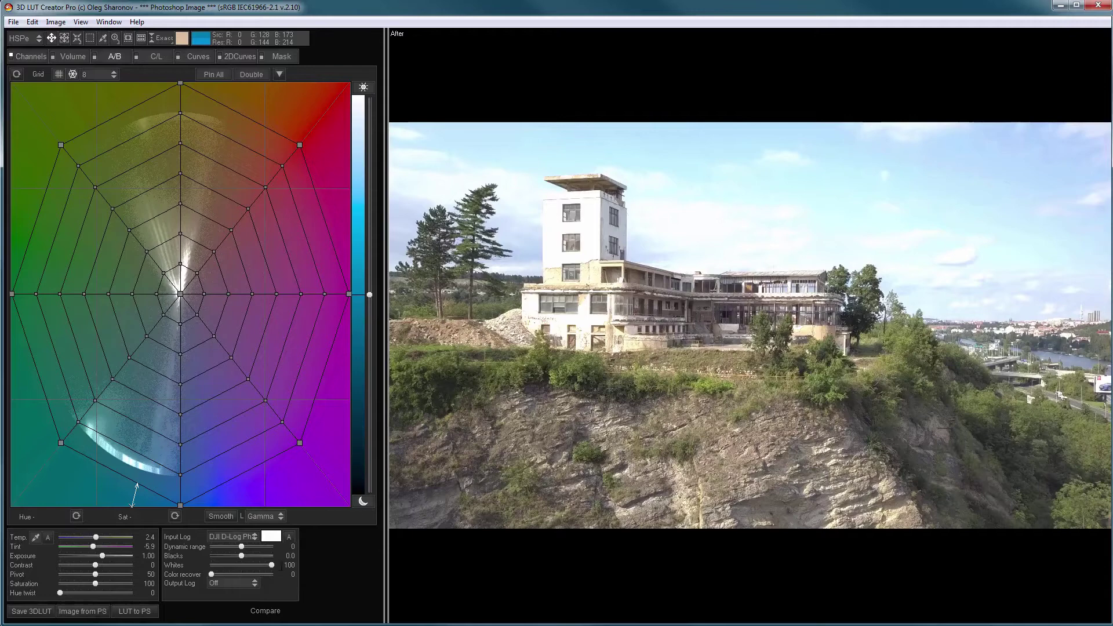
drag(270, 565, 267, 565)
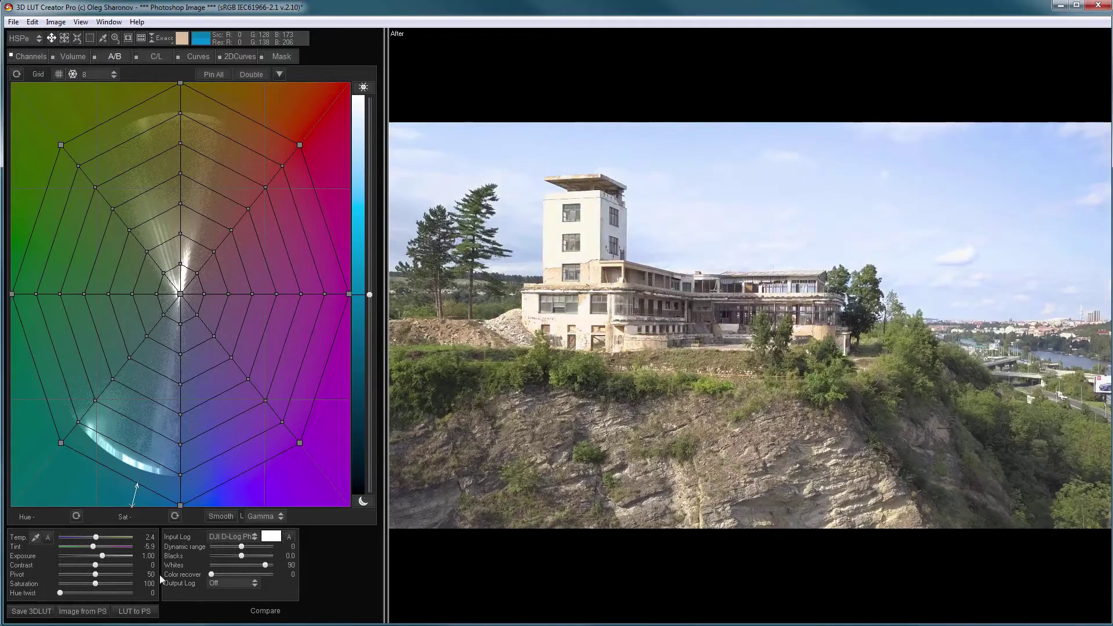
double_click(103, 556)
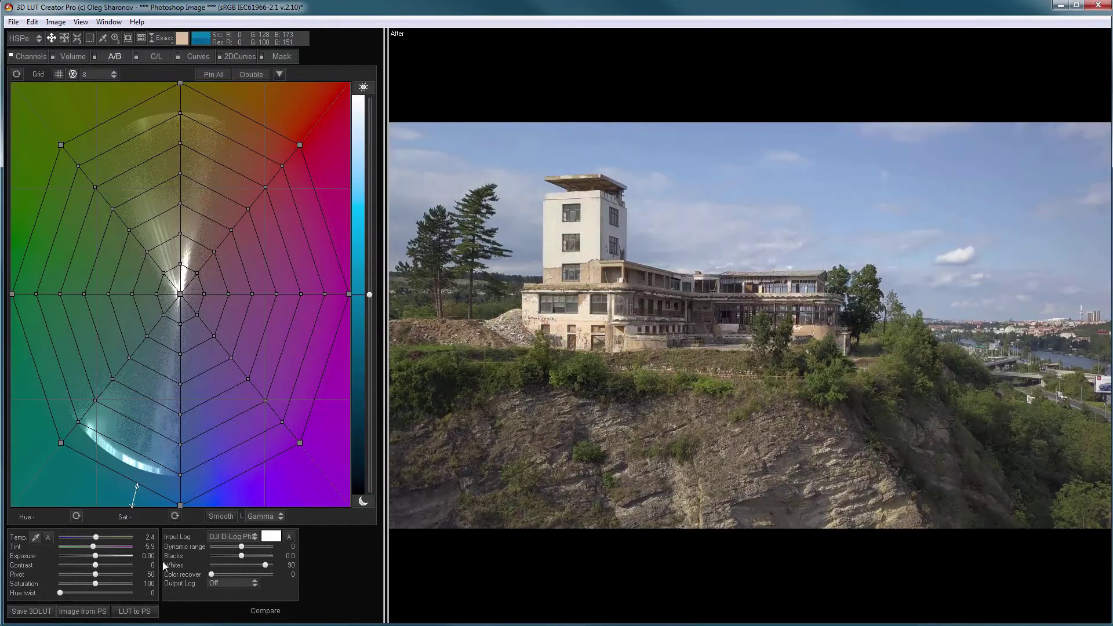
drag(266, 566, 263, 565)
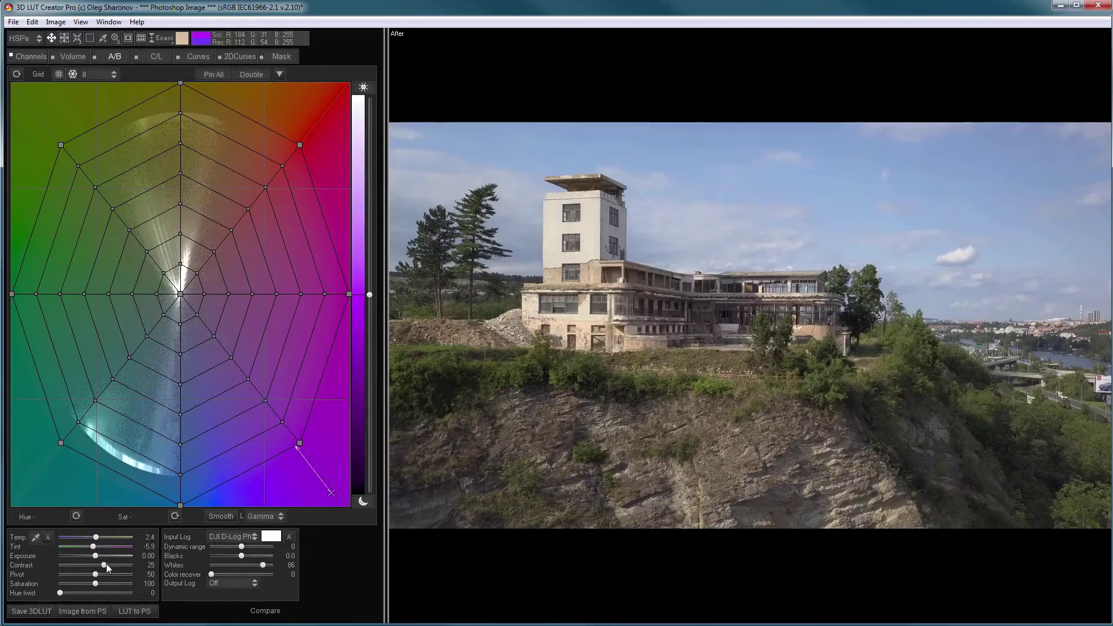
drag(95, 575, 83, 575)
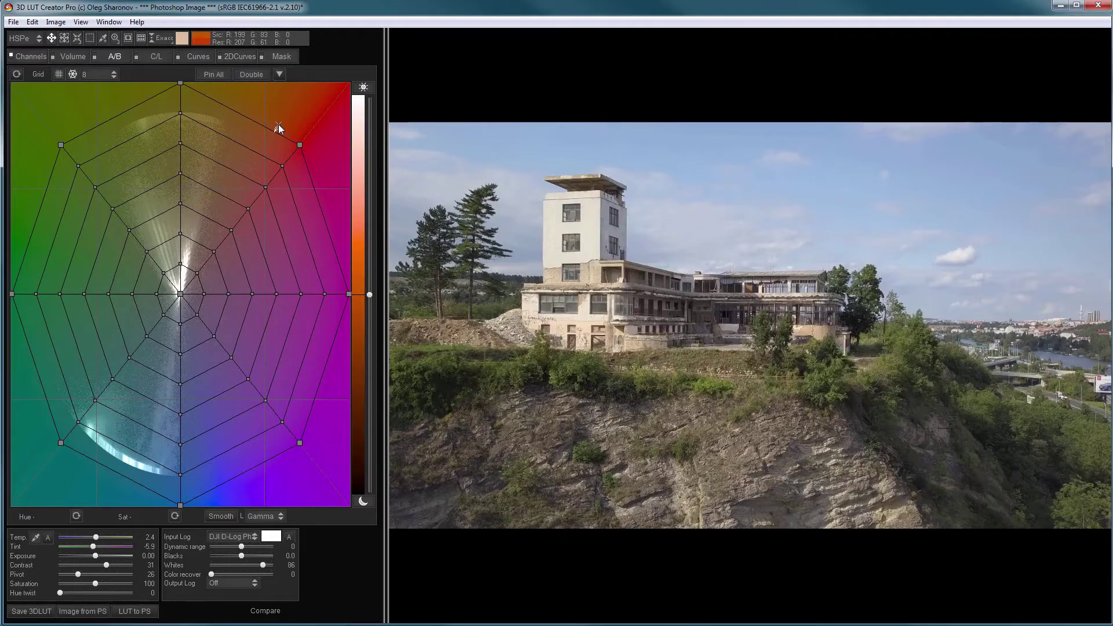
Apply the Toning-Dark & Washed Out preset from the Look Manager as an external look.
click(110, 24)
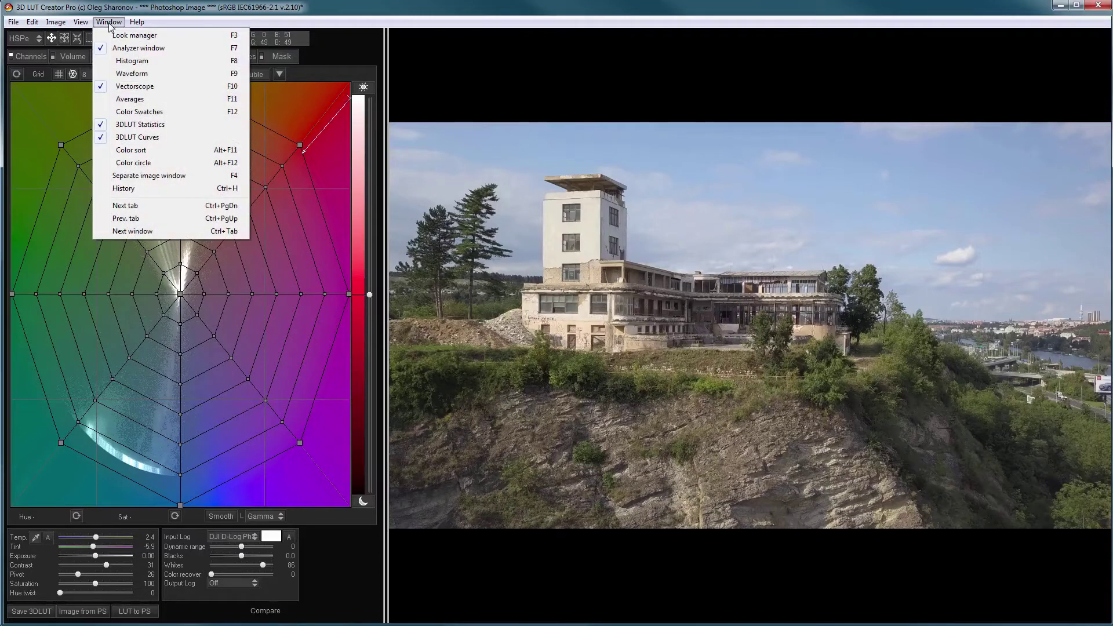
click(122, 36)
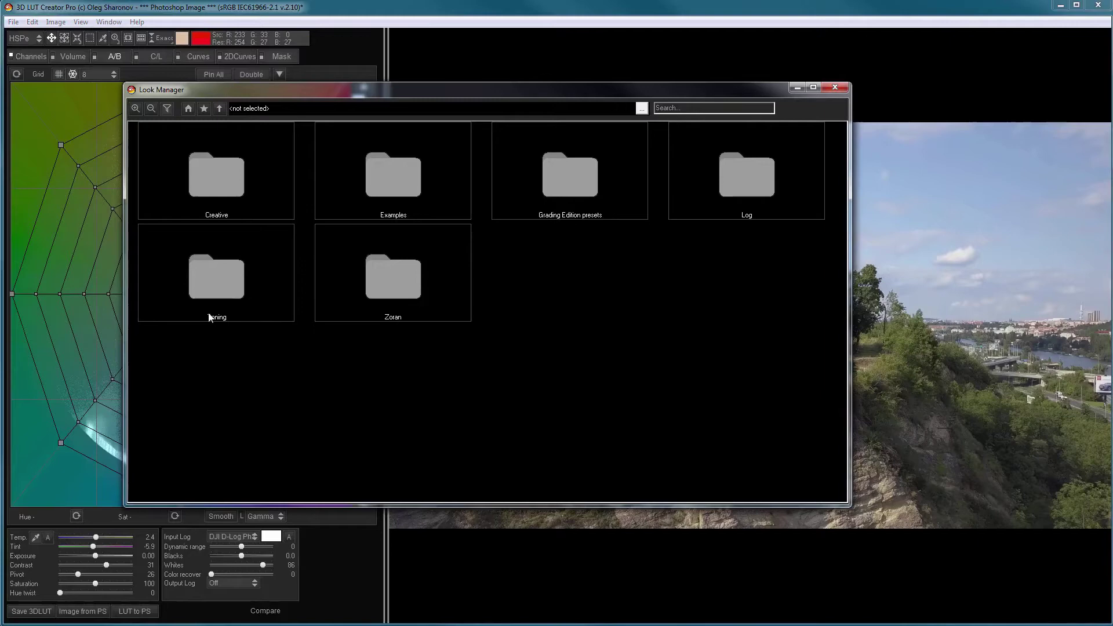
double_click(214, 271)
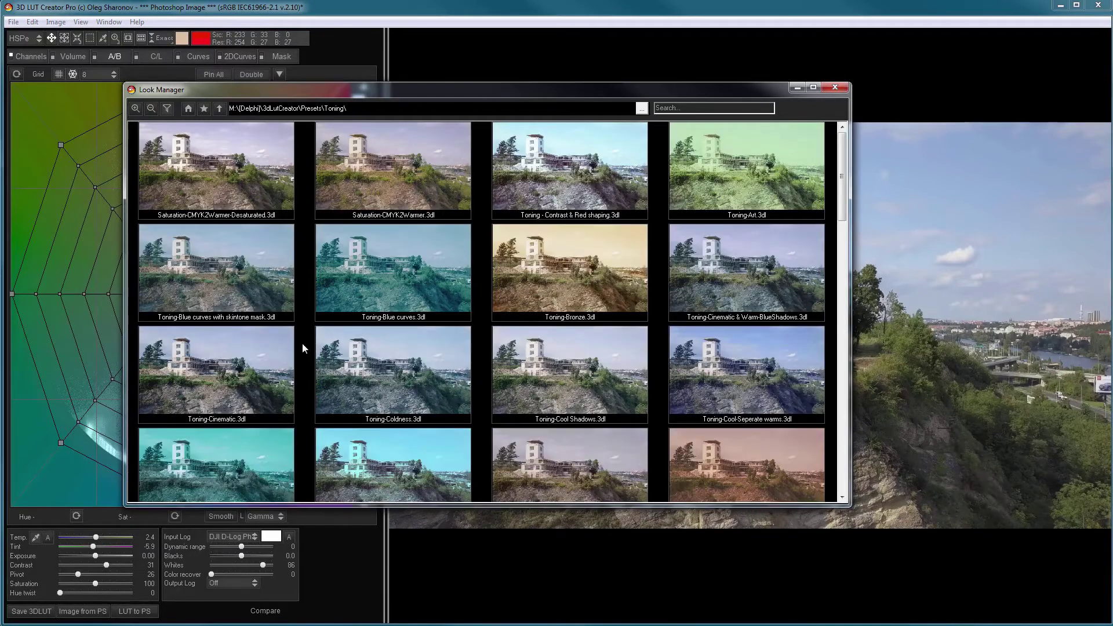
scroll(301, 343, down, 2)
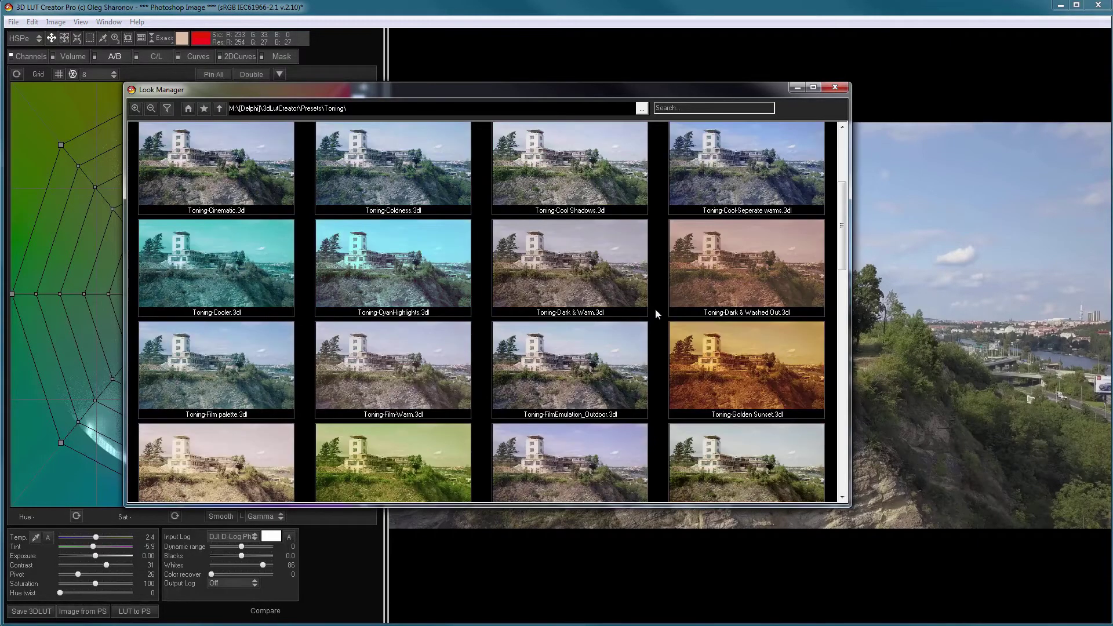
double_click(727, 268)
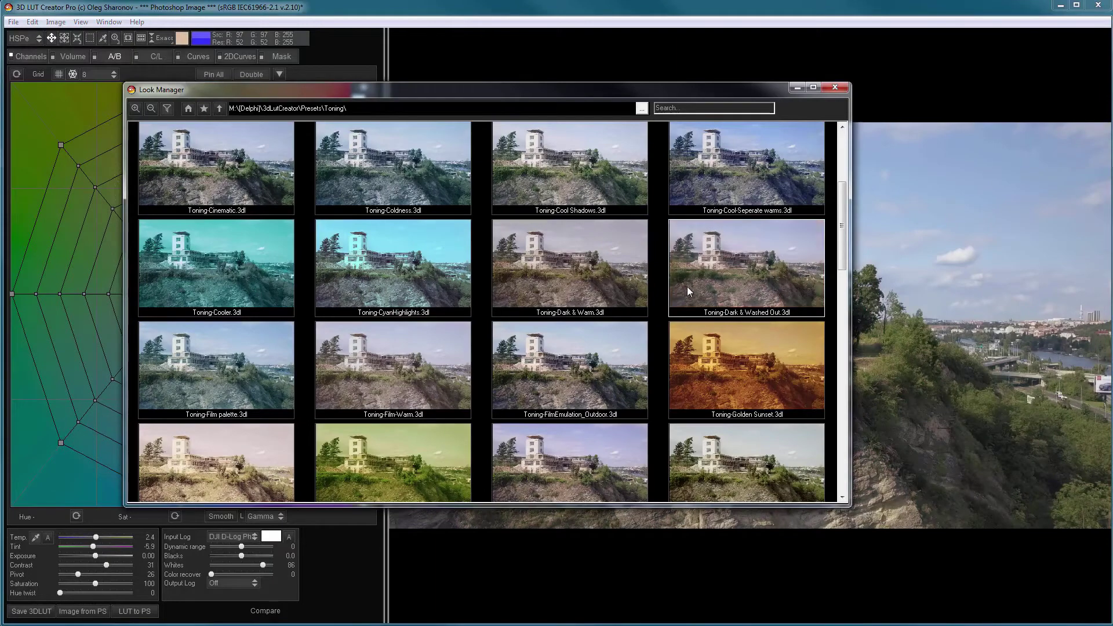
click(718, 277)
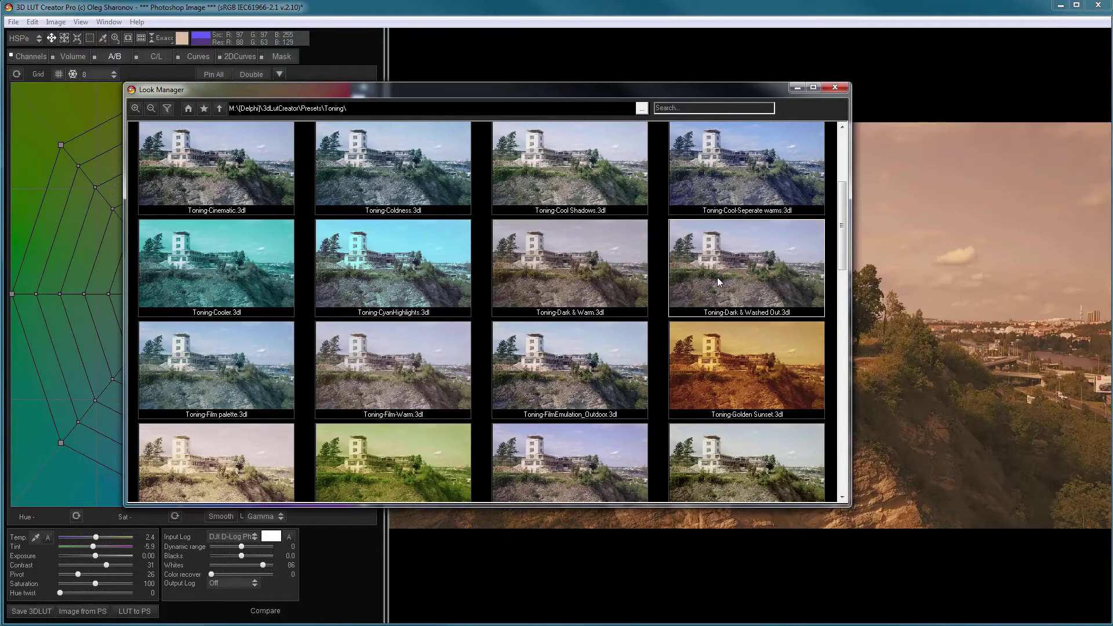
click(835, 91)
click(281, 57)
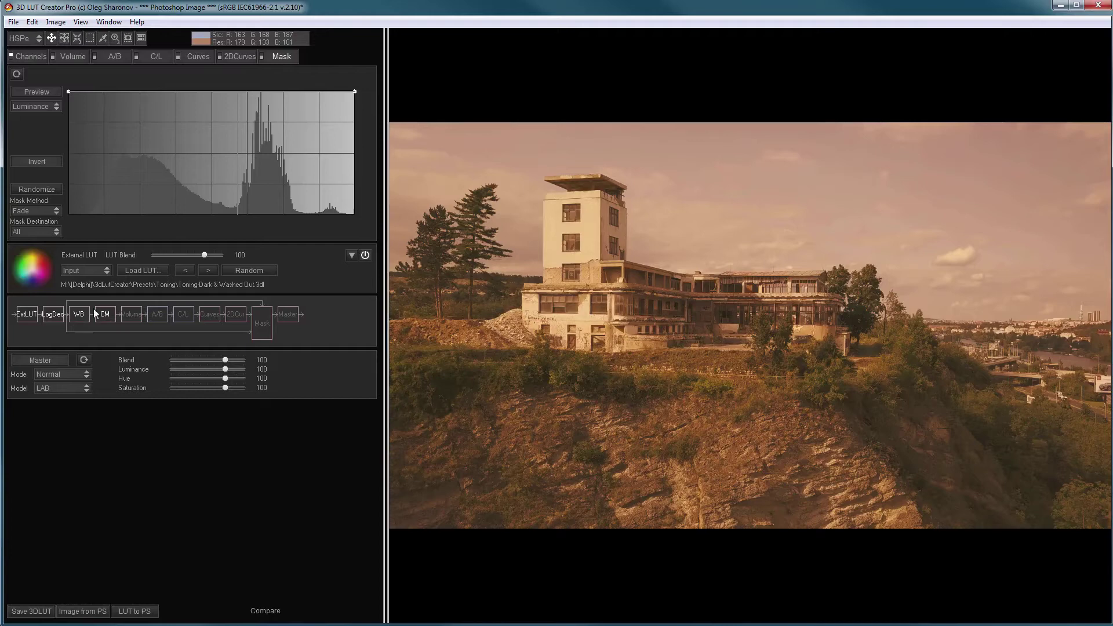
Move the external LUT to the Output stage and compare the look switched off and on.
click(92, 271)
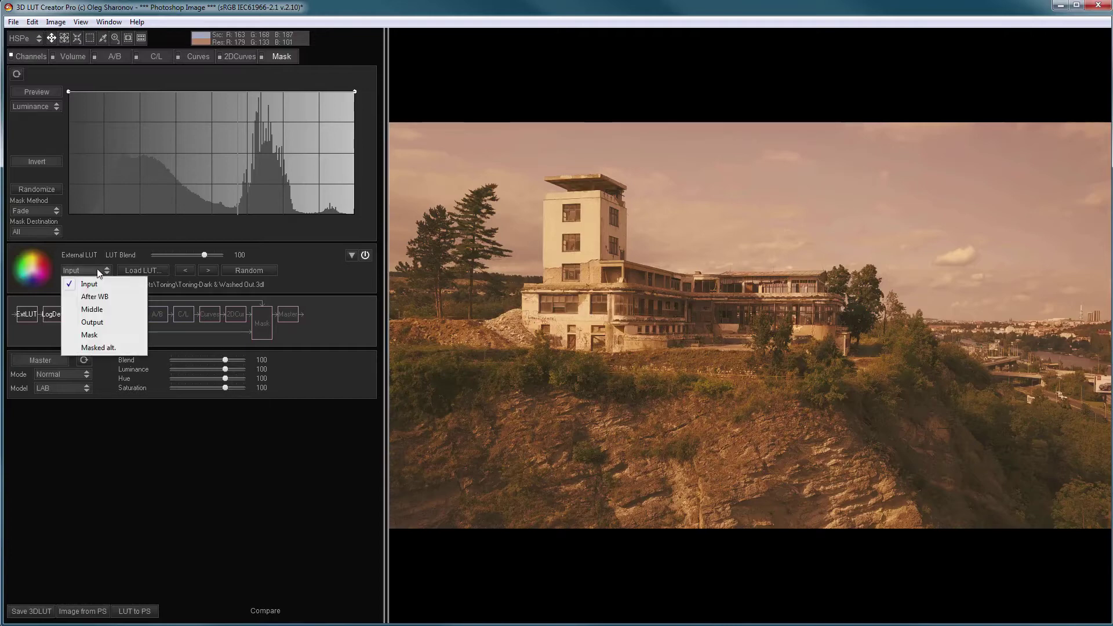
click(97, 323)
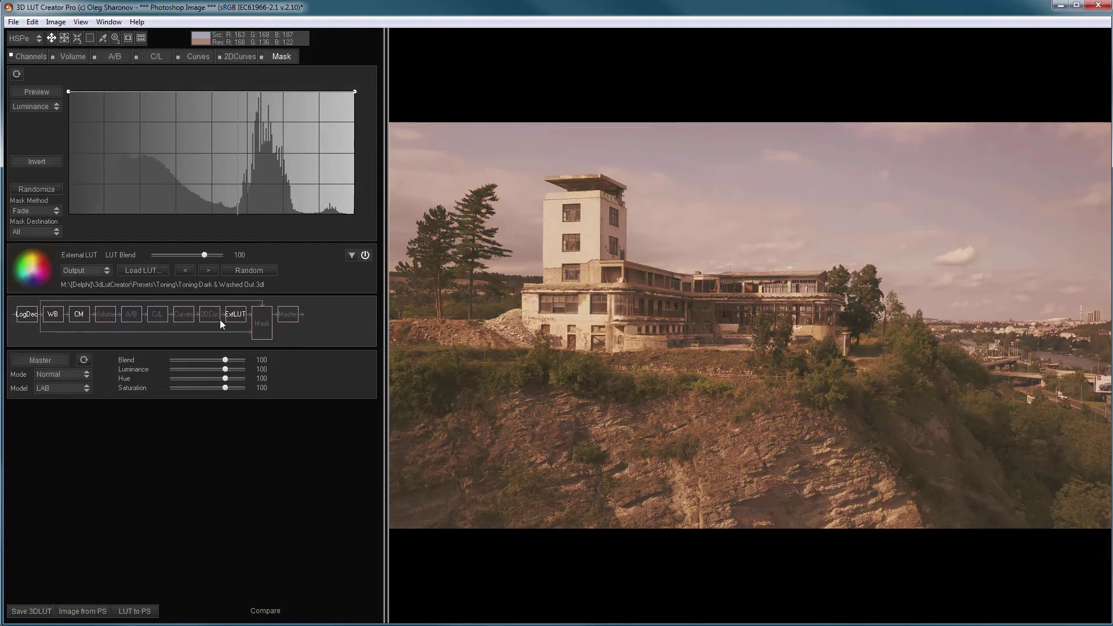
click(366, 255)
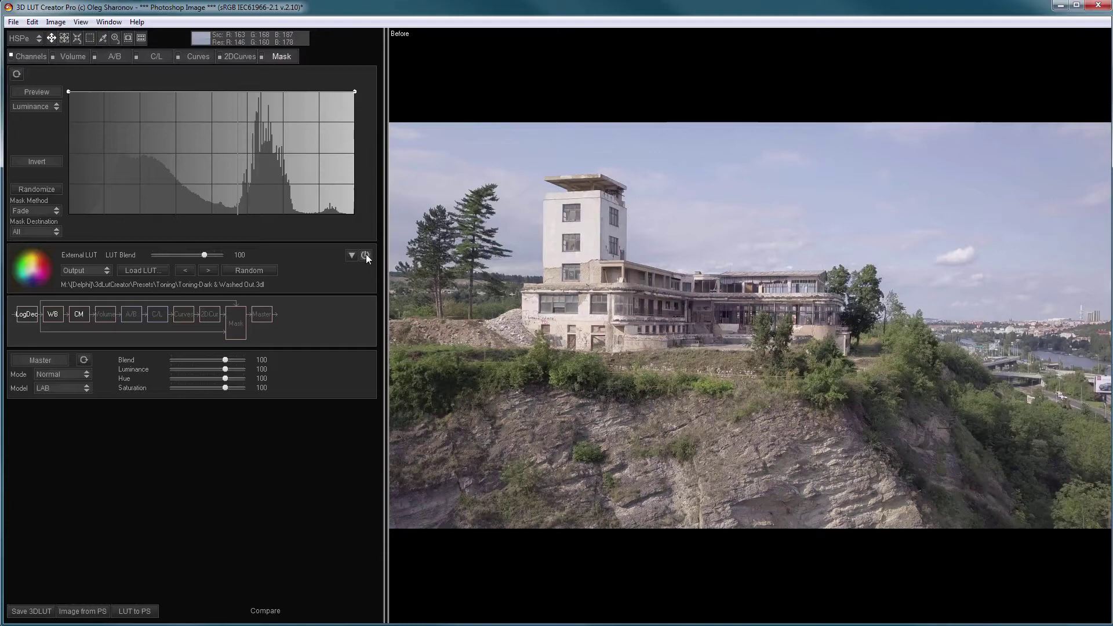
click(365, 255)
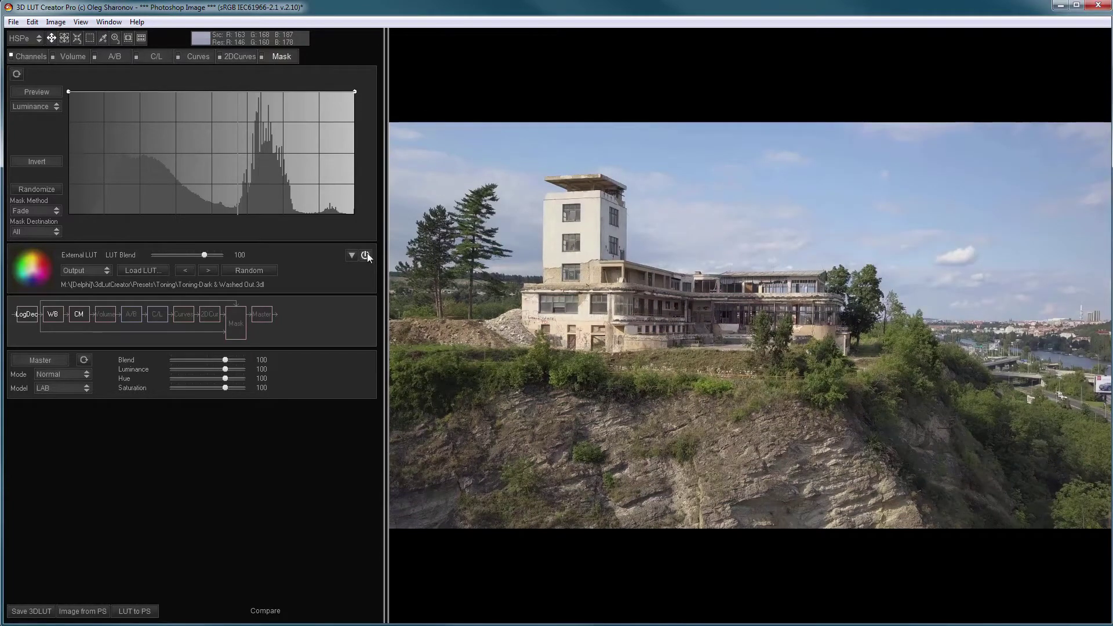
click(366, 256)
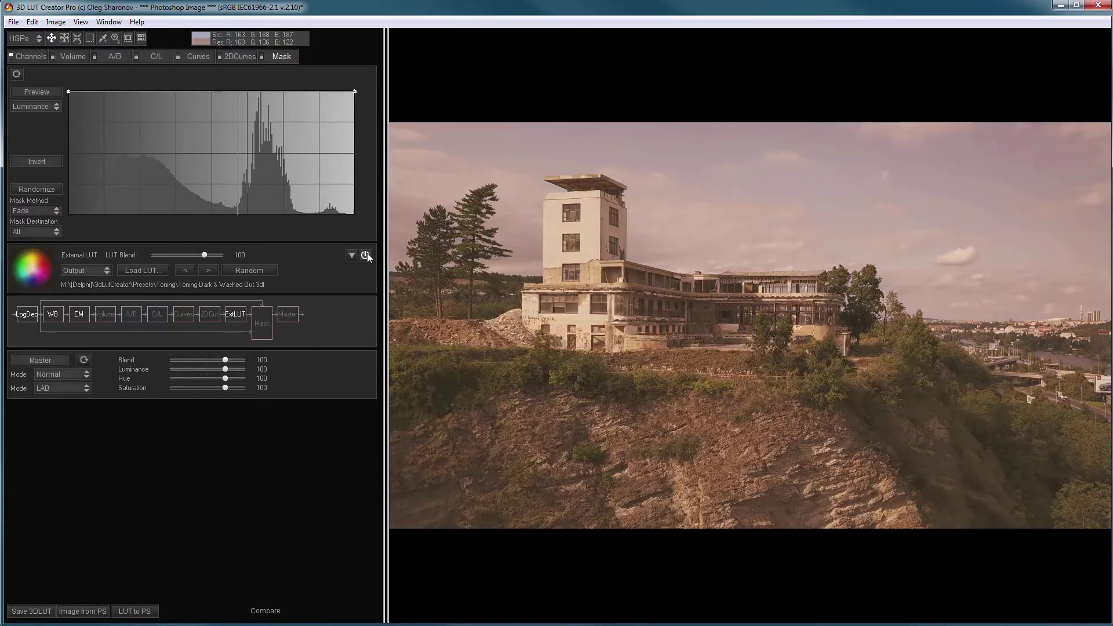
click(352, 255)
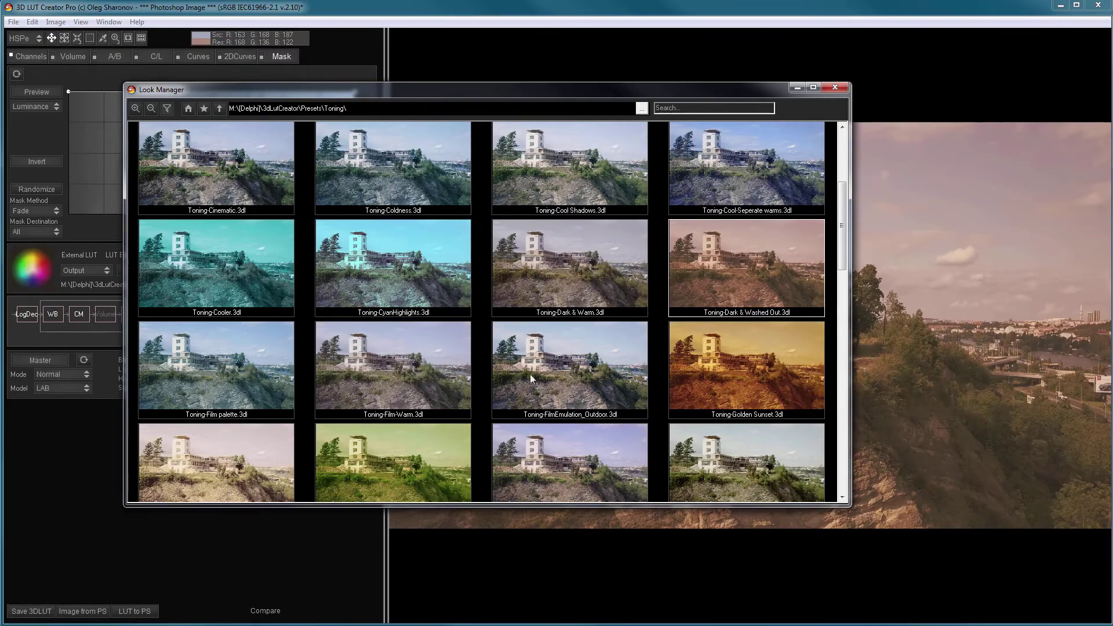
Try Toning-Film-Warm, then settle on Toning-FilmEmulation_Outdoor as the external look.
click(394, 368)
drag(491, 84, 112, 29)
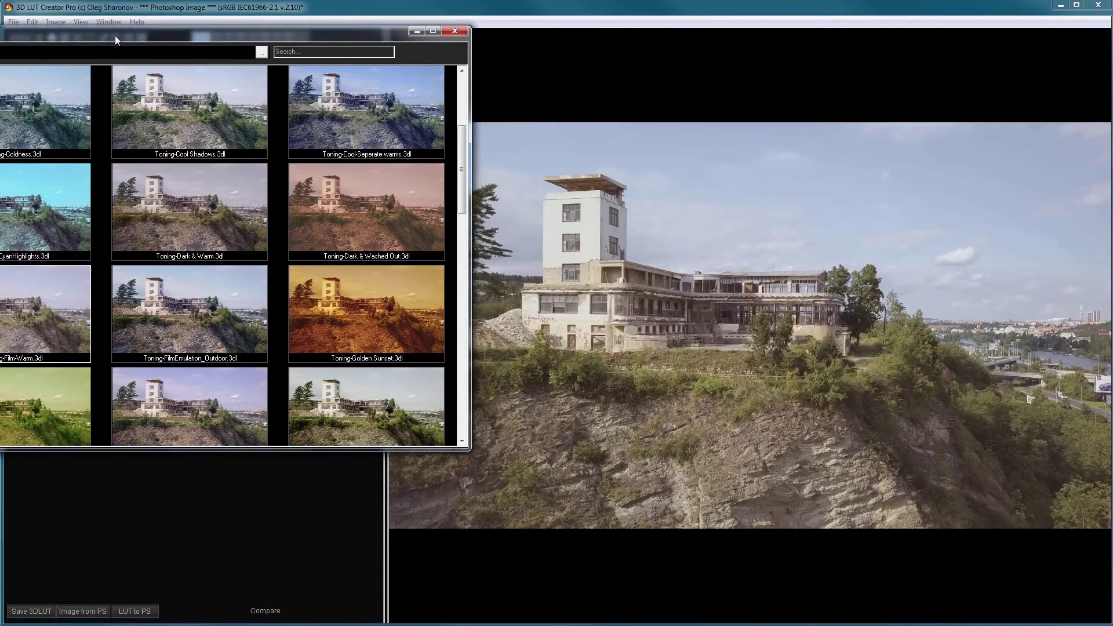
click(178, 333)
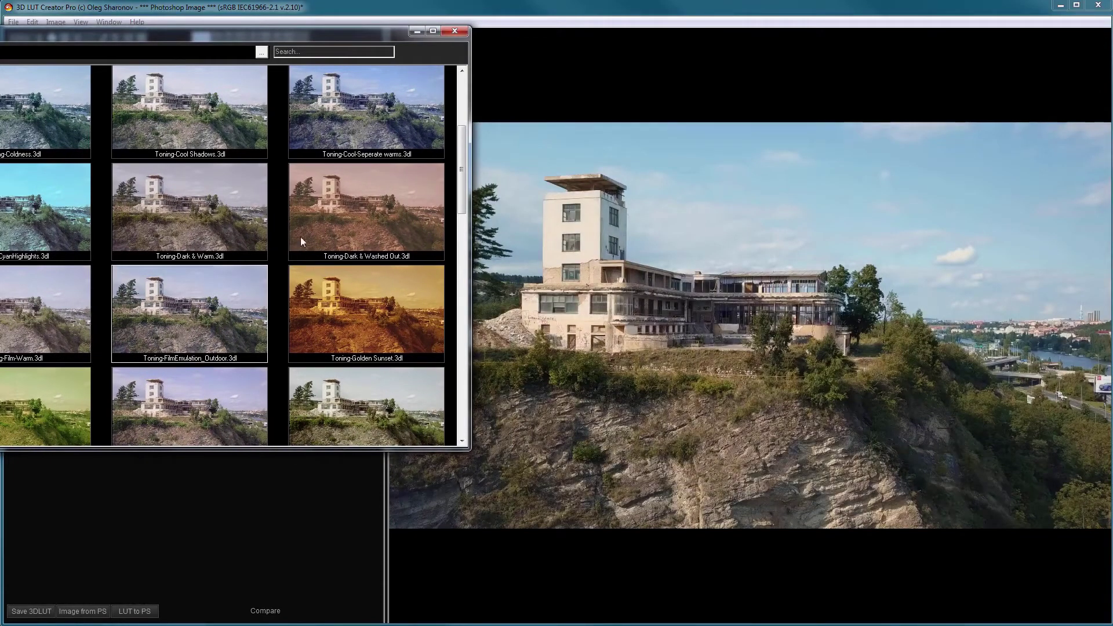
click(454, 31)
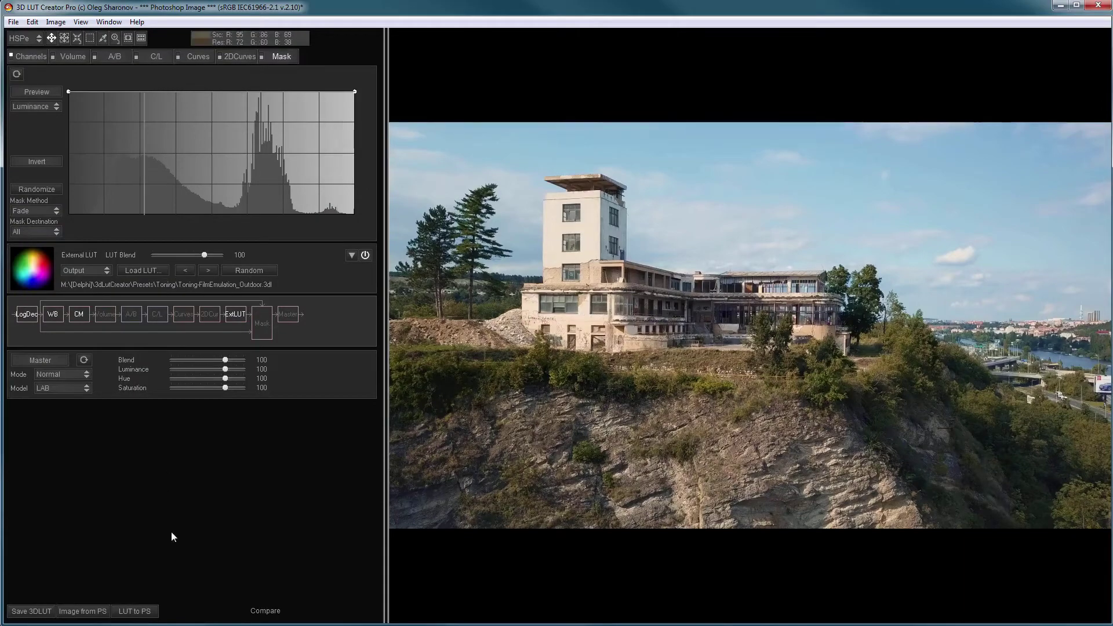
Send the LUT to Photoshop, play and toggle the 3DLutCreator lookup, then open DJI_0331.
click(128, 616)
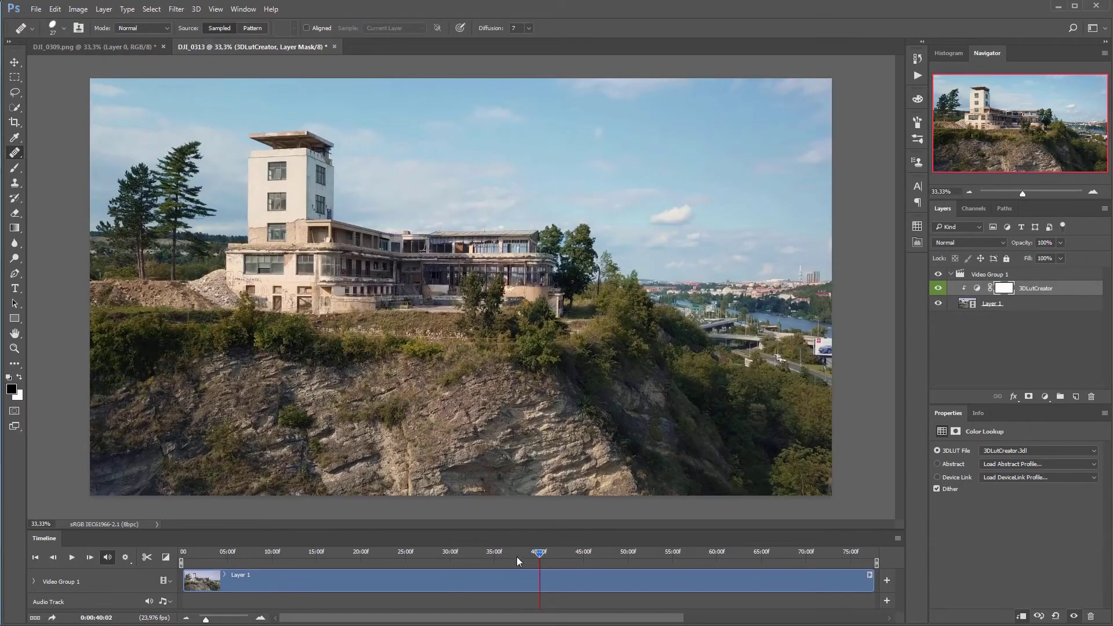
click(510, 553)
key(space)
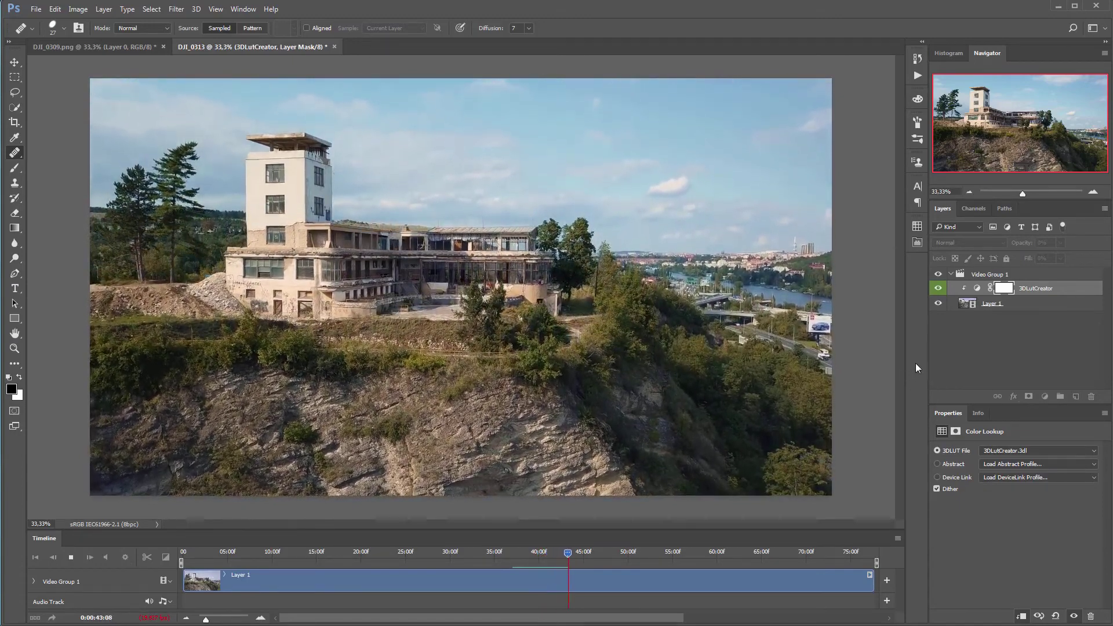
click(937, 288)
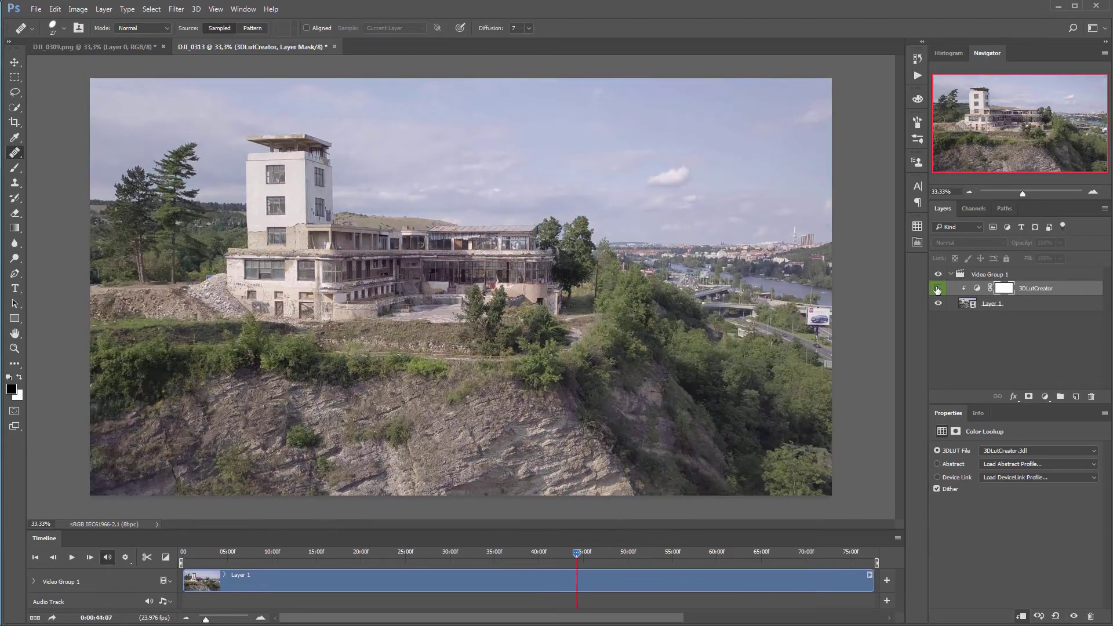
click(938, 288)
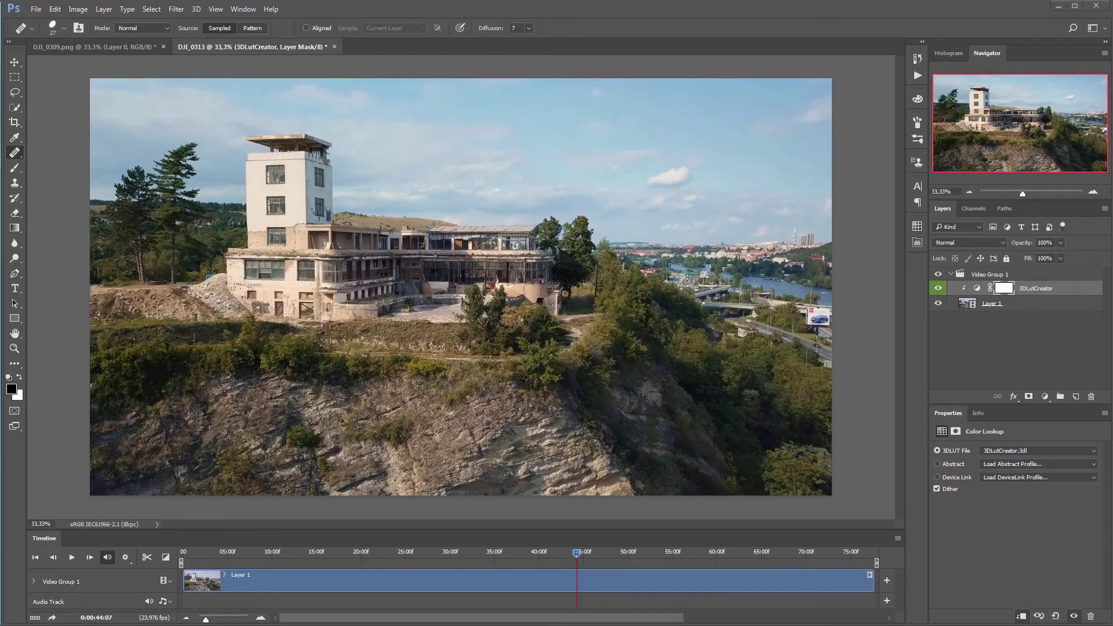
drag(334, 24, 379, 46)
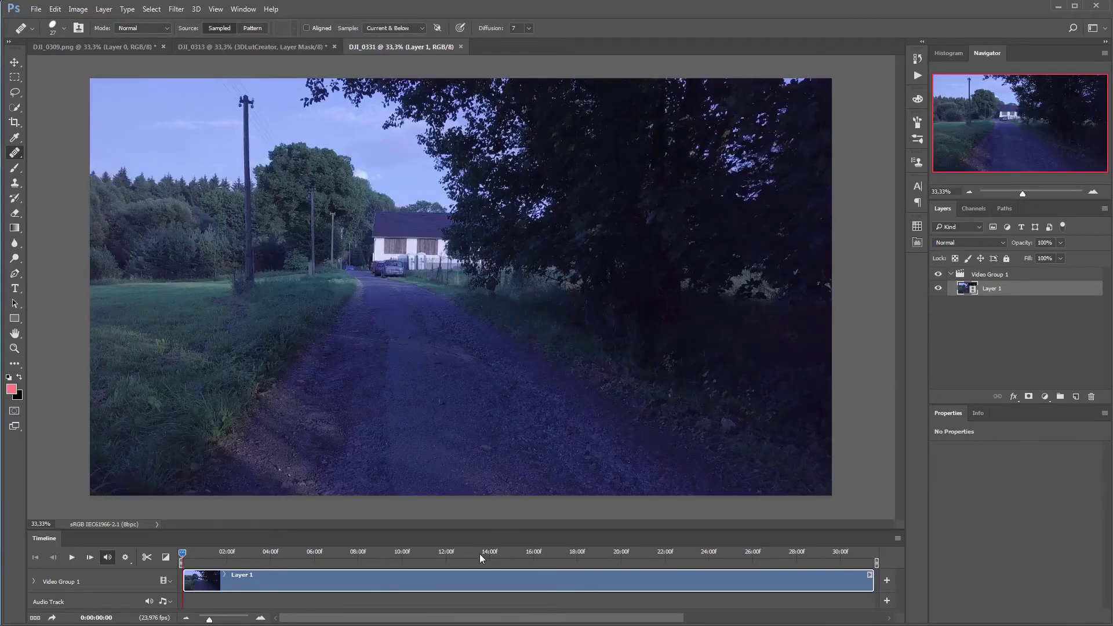
Move the road clip's playhead to the later frame at 00:00:15:16.
click(525, 555)
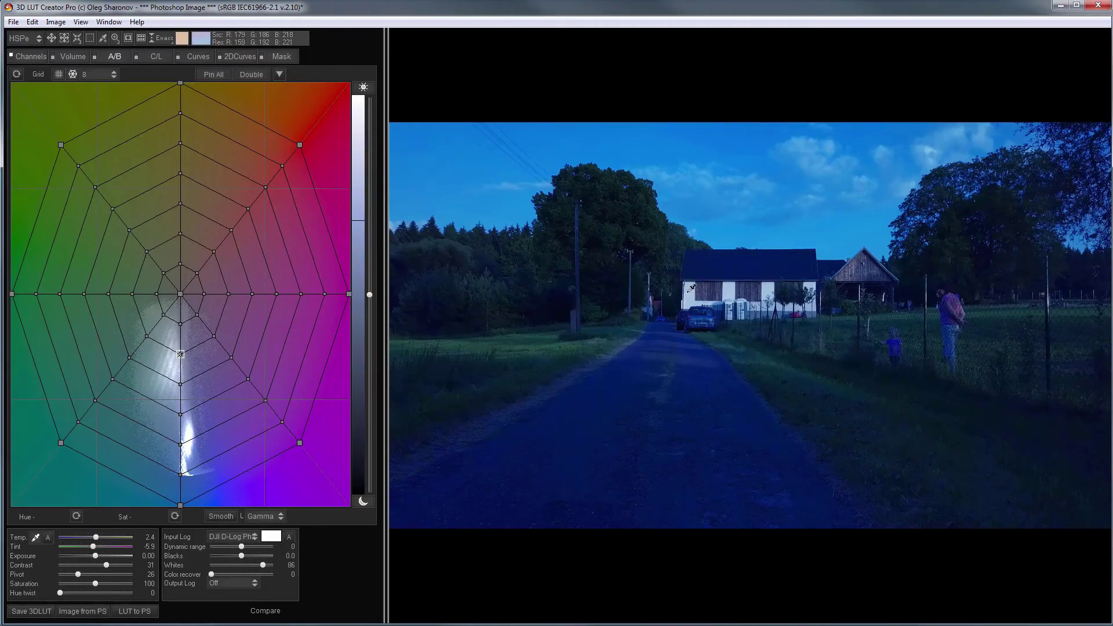
White-balance off the white house wall, raise Exposure to 1.00 and warm Temp to 33.3.
click(690, 288)
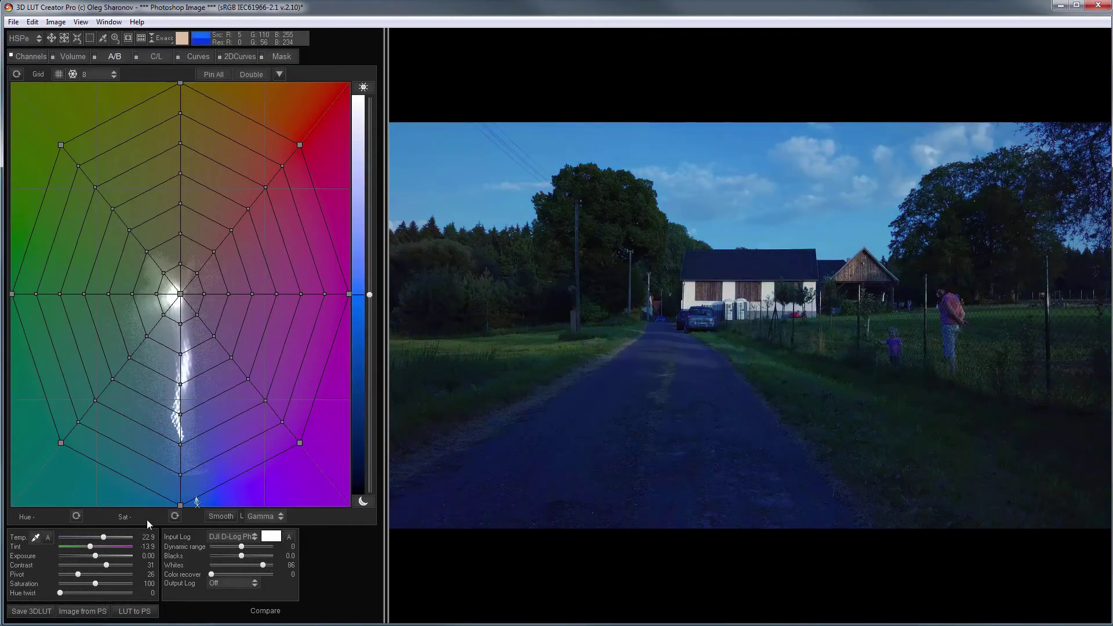
drag(95, 555, 102, 557)
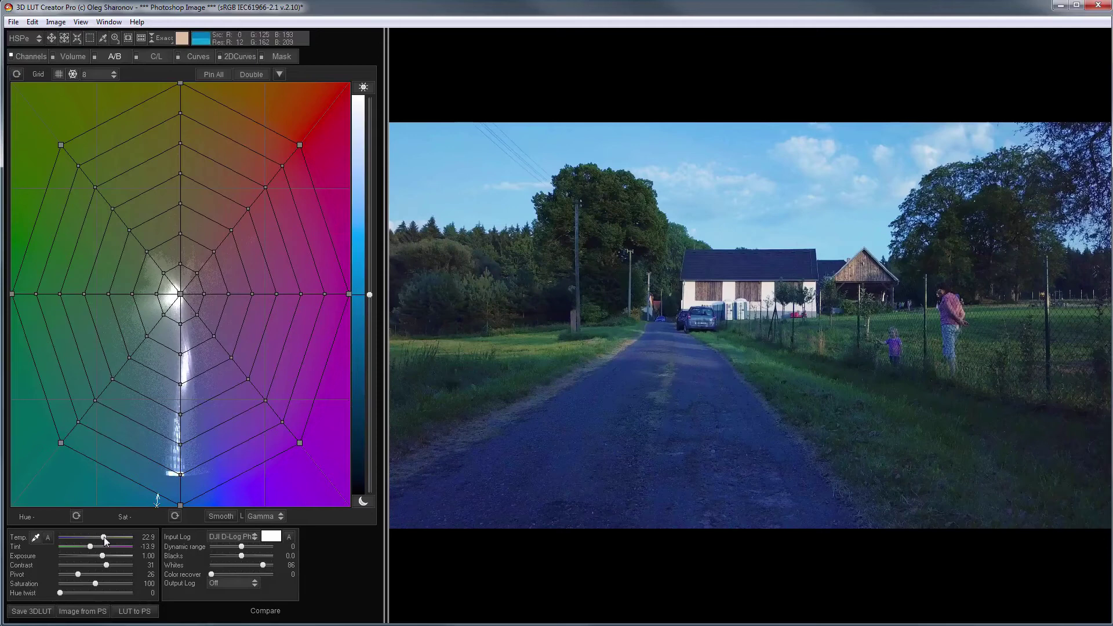
drag(103, 536, 108, 537)
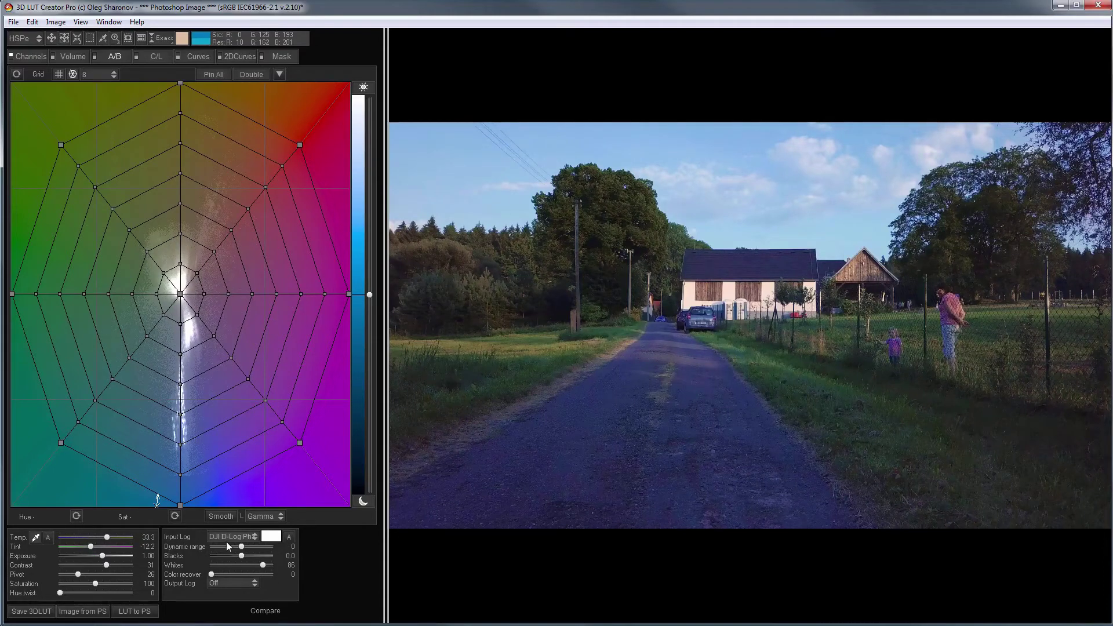
Compare the grade with the ungraded original, then send the LUT to Photoshop.
key(space)
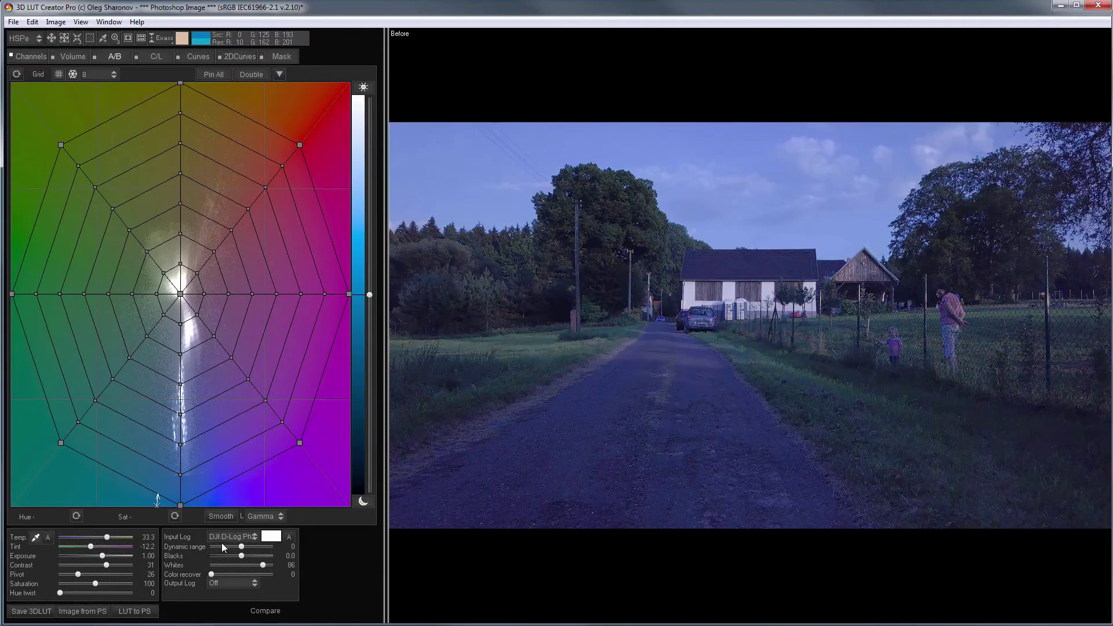
key(space)
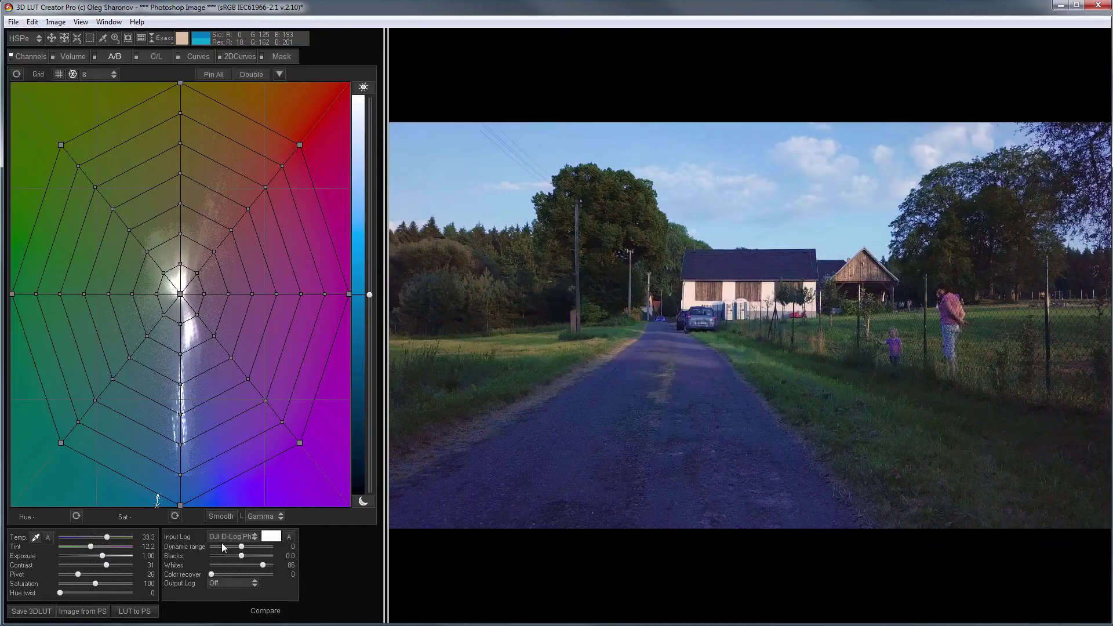
click(132, 612)
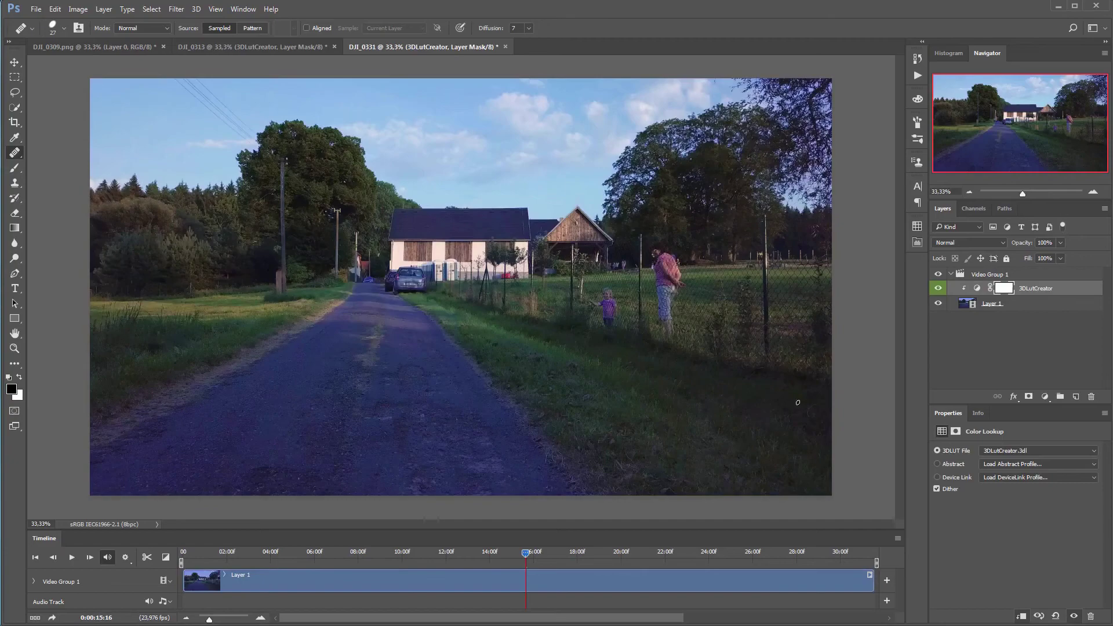
Play the graded road clip to 20:23 and toggle the 3DLutCreator layer off and on.
key(space)
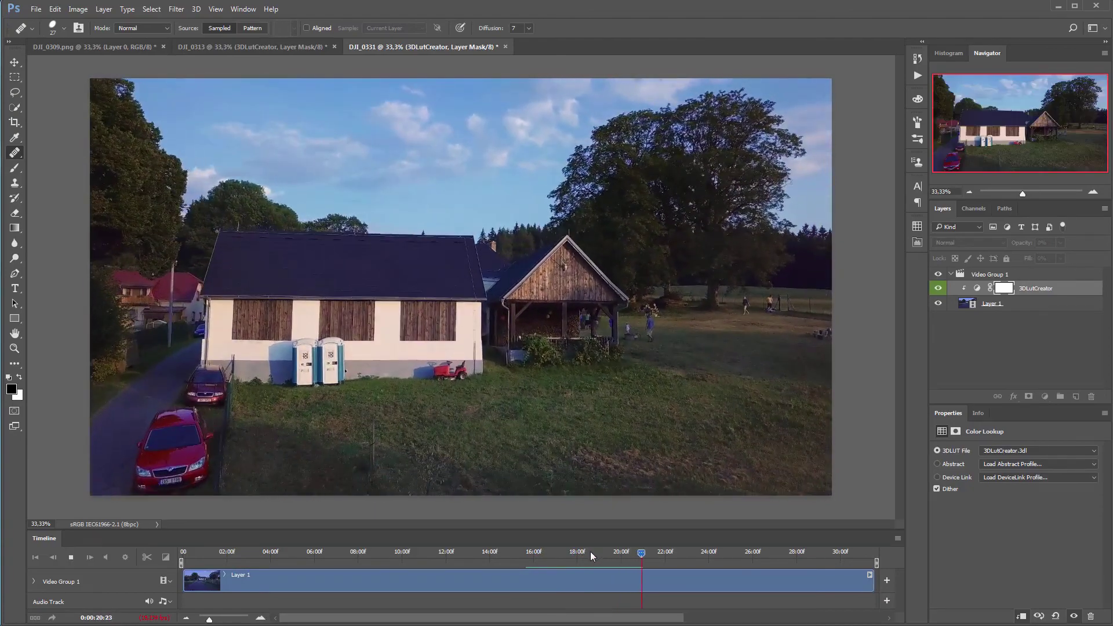
key(space)
click(939, 288)
click(939, 288)
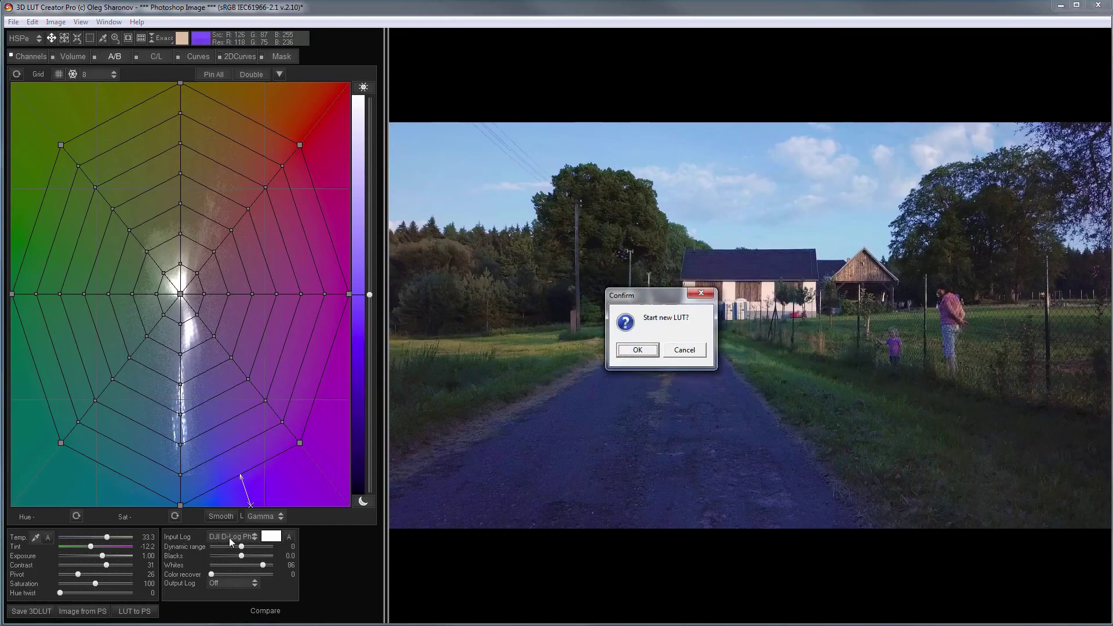
Start a new LUT that decodes the footage as DJI D-Log Ph3.
key(Return)
click(235, 536)
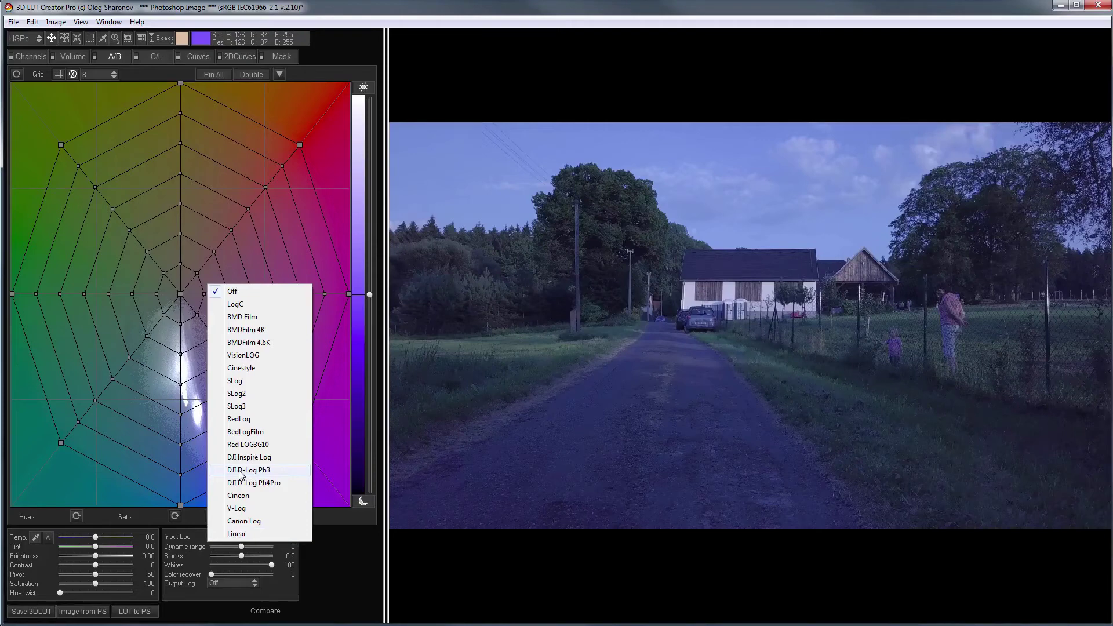
click(259, 471)
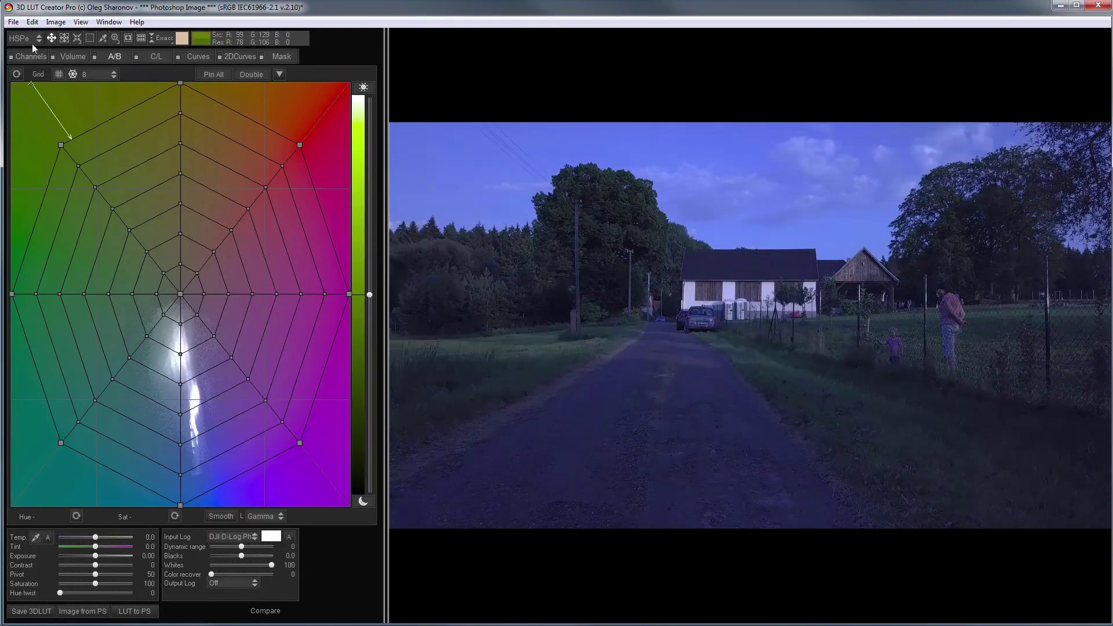
Add a colour space transform matrix with DJI Mavic D-Log input primaries.
click(33, 55)
click(364, 74)
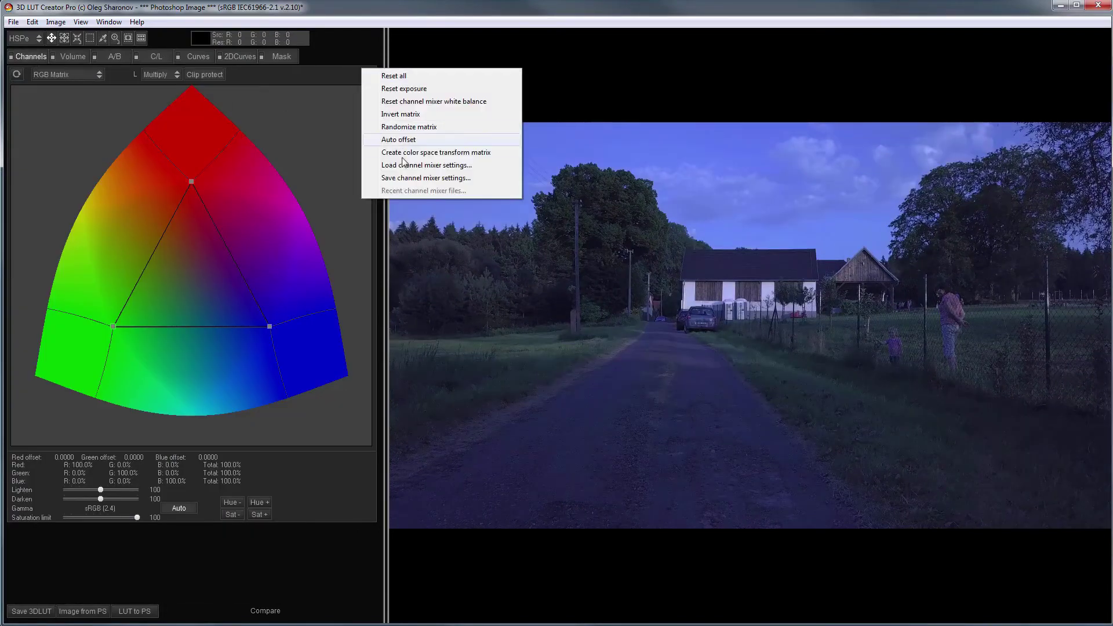
click(408, 153)
click(545, 284)
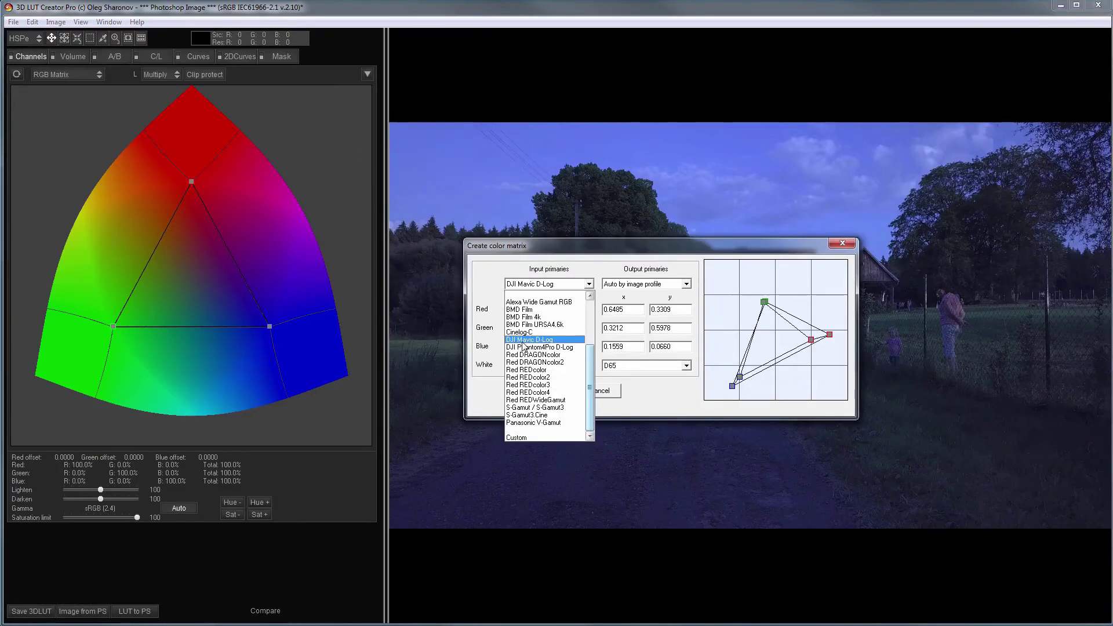
click(522, 341)
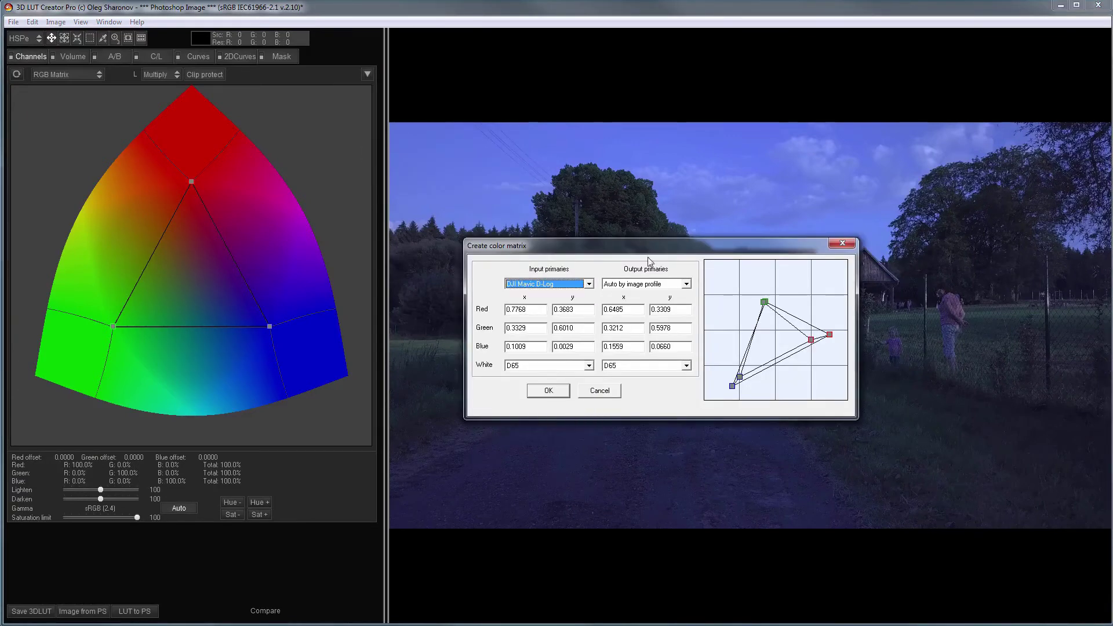
click(549, 394)
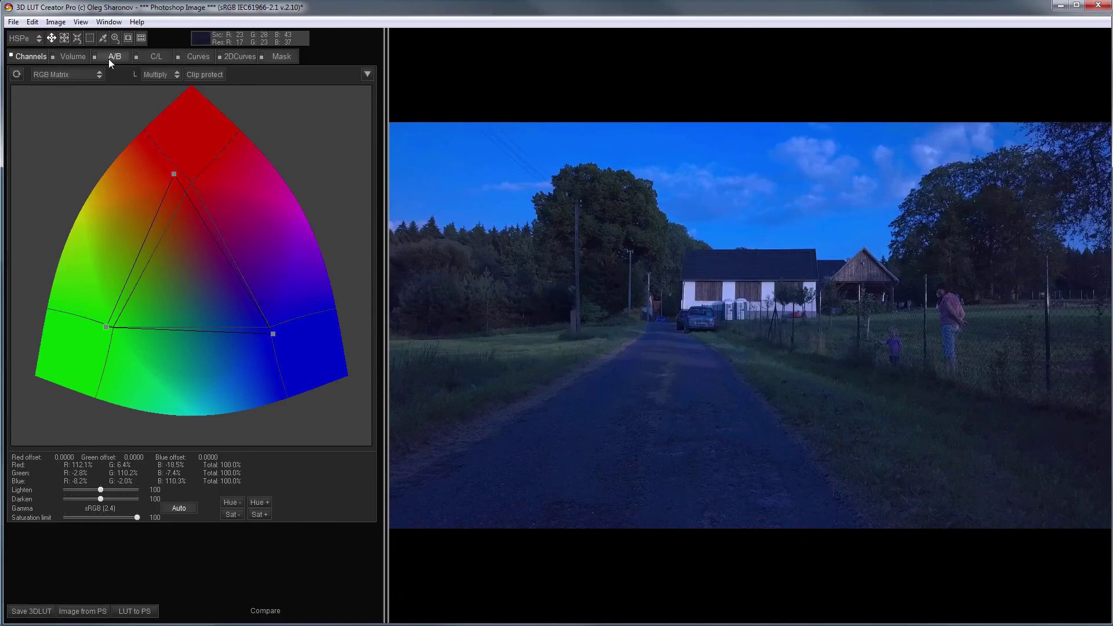
White-balance the road frame by sampling the house's white wall.
click(114, 57)
click(34, 537)
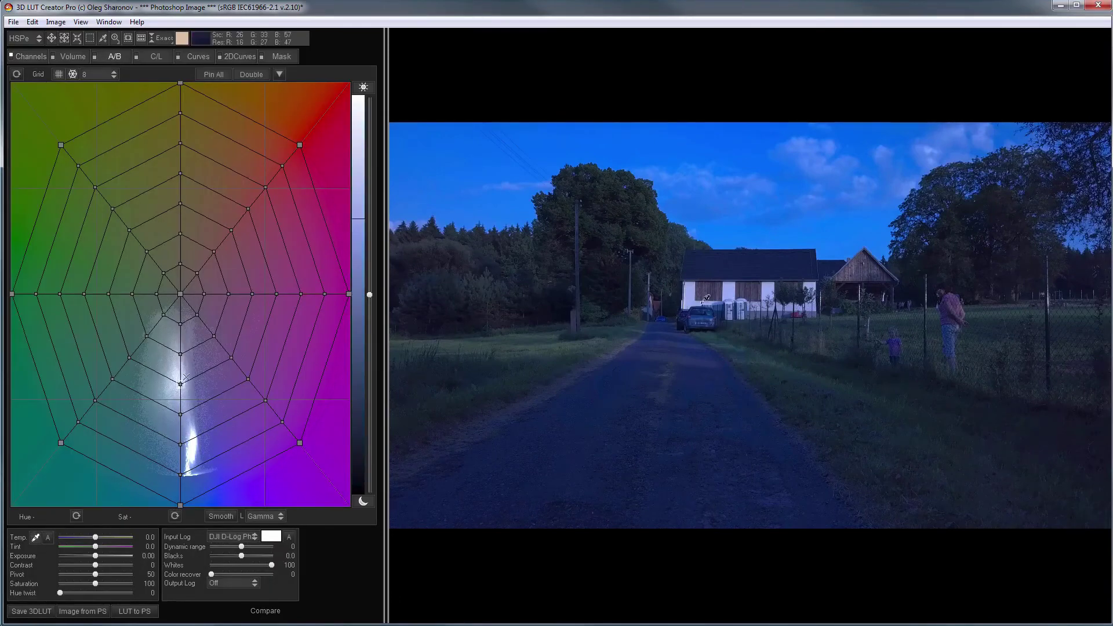
click(695, 287)
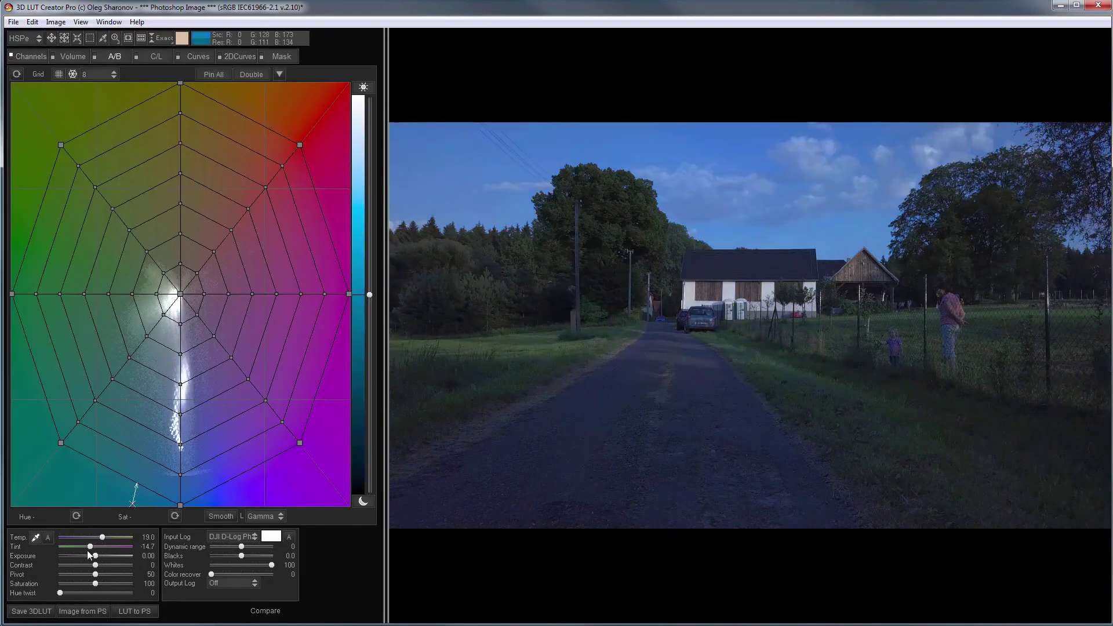
Set exposure 0.65, whites 84, contrast 33, pivot 33 and temperature 26.8.
drag(95, 556, 99, 553)
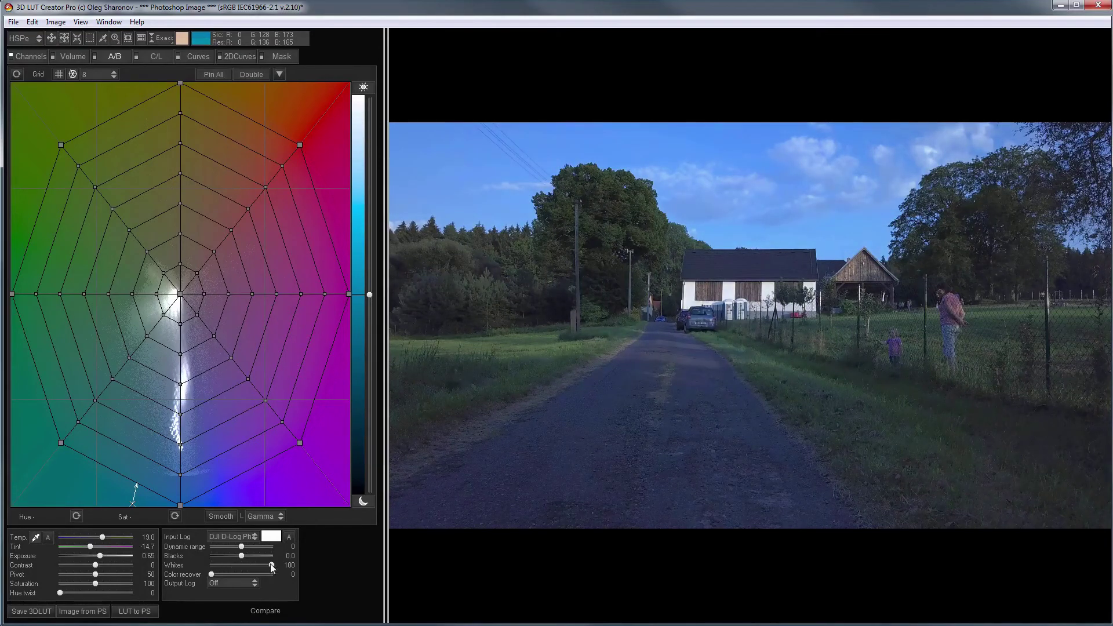
drag(272, 566, 263, 566)
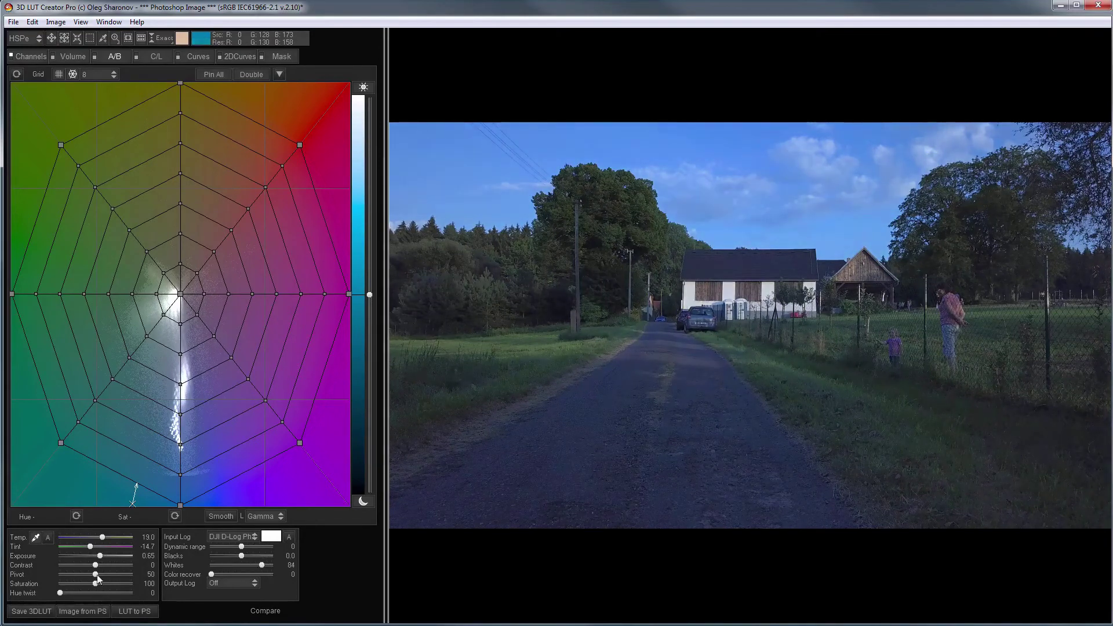
drag(106, 566, 85, 574)
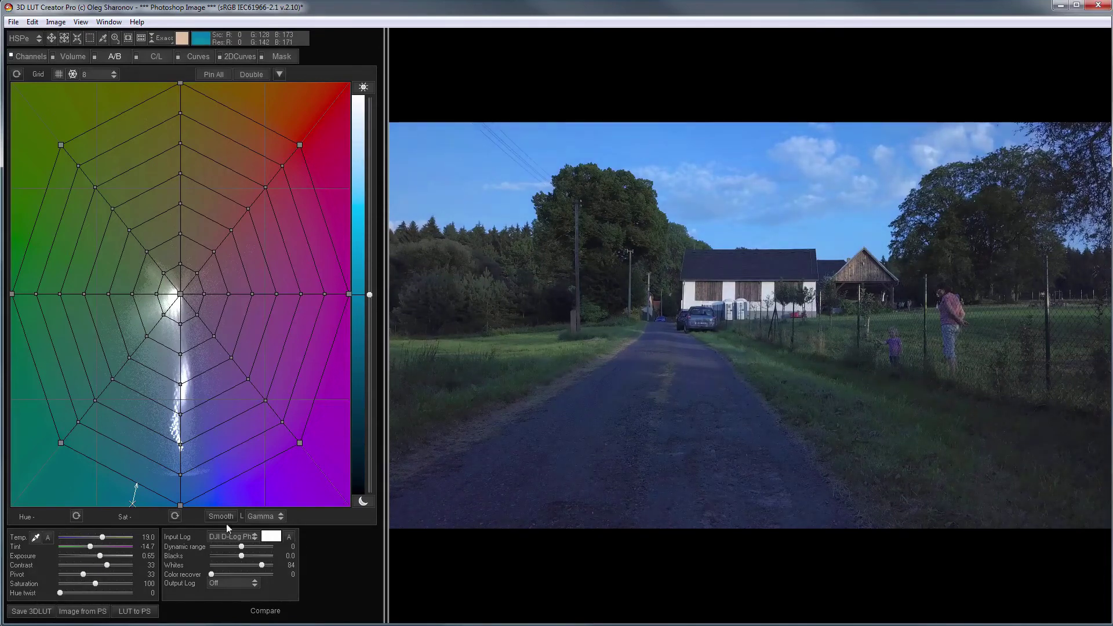
drag(103, 539, 104, 538)
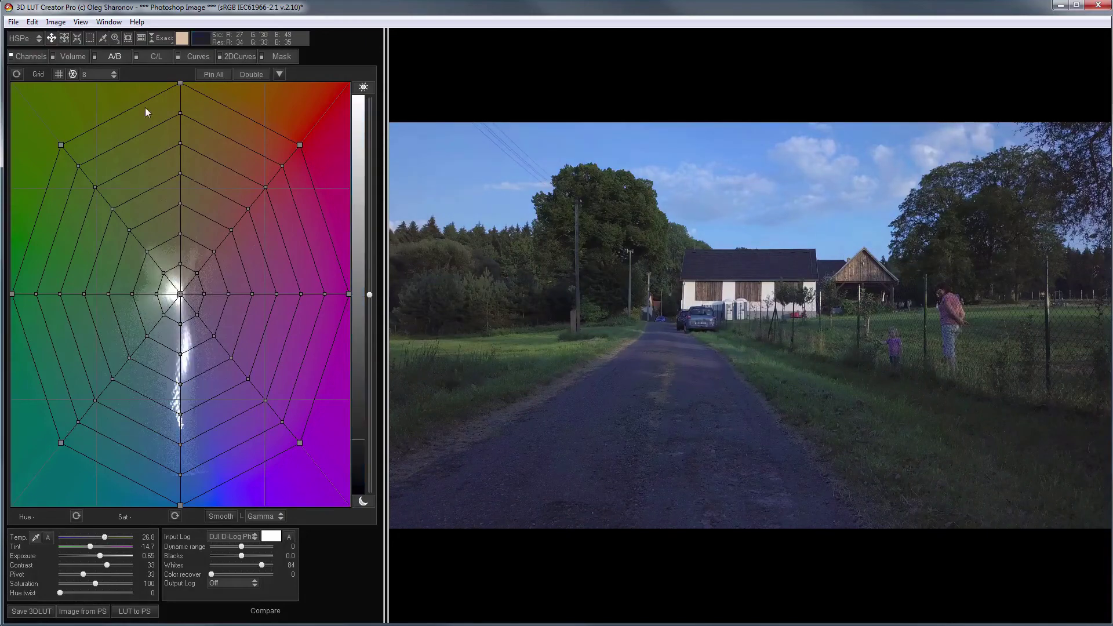
Apply Toning-Greenish.3dl as the external look and raise Exposure to 1.30.
click(291, 56)
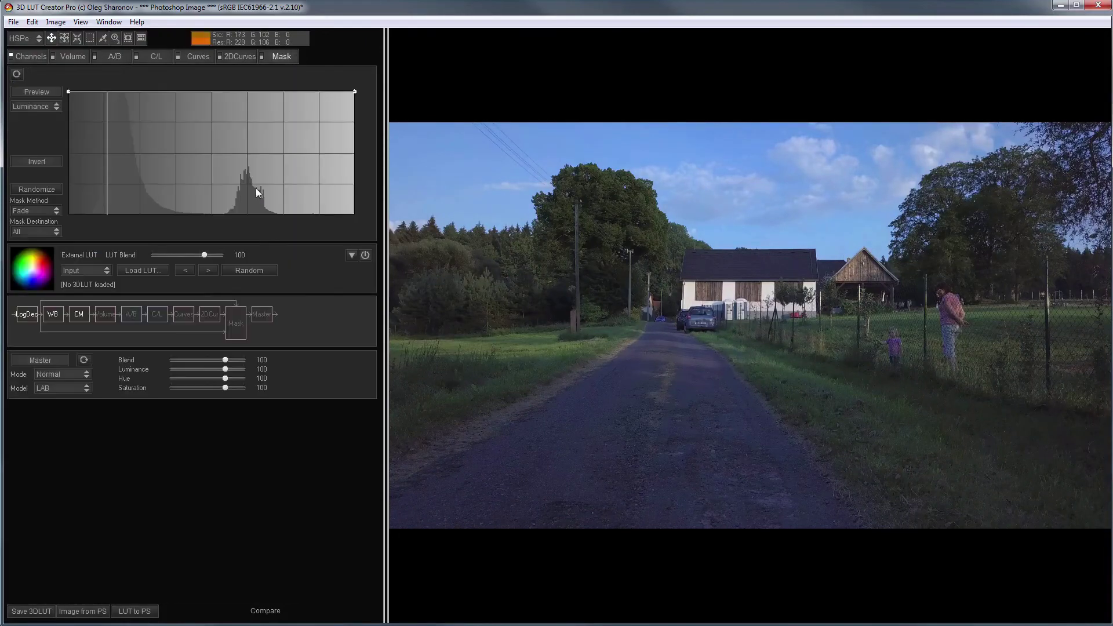
click(91, 269)
click(87, 322)
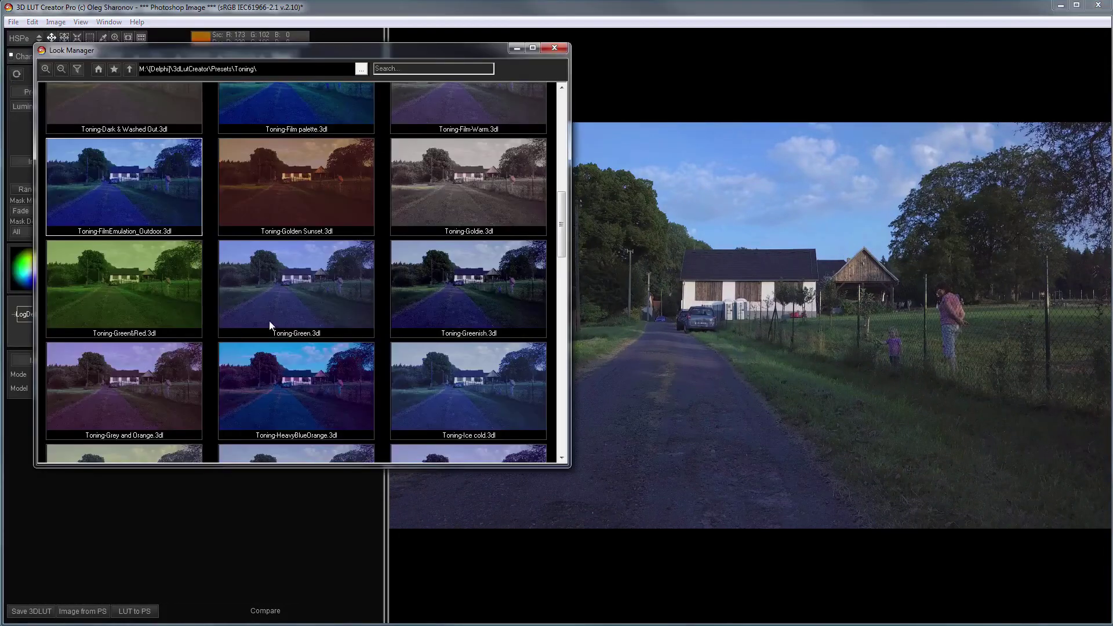
click(421, 196)
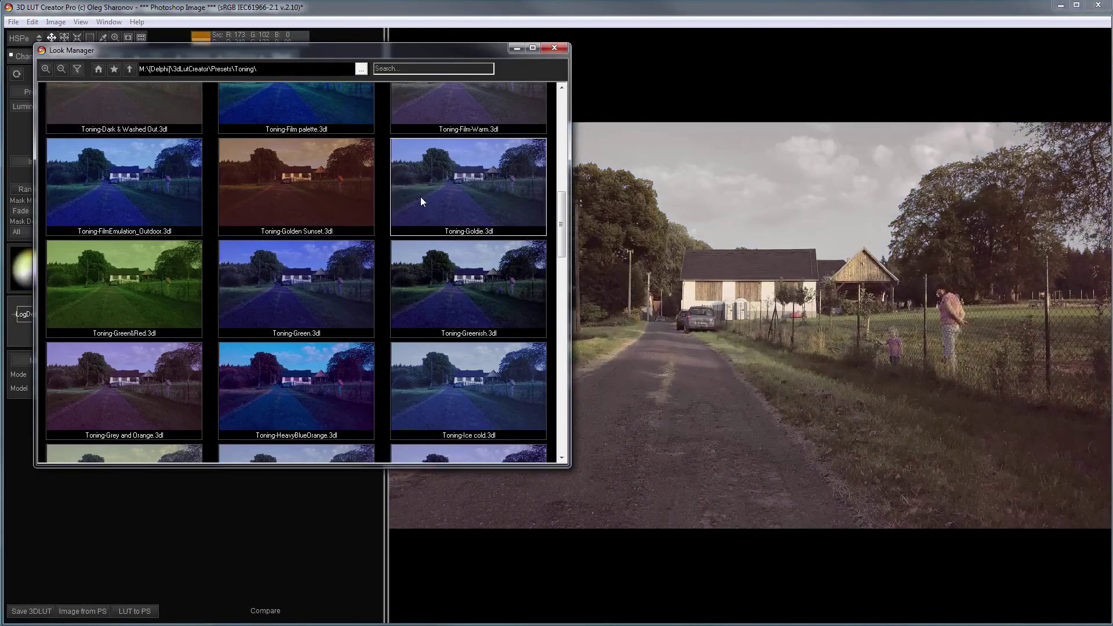
click(468, 290)
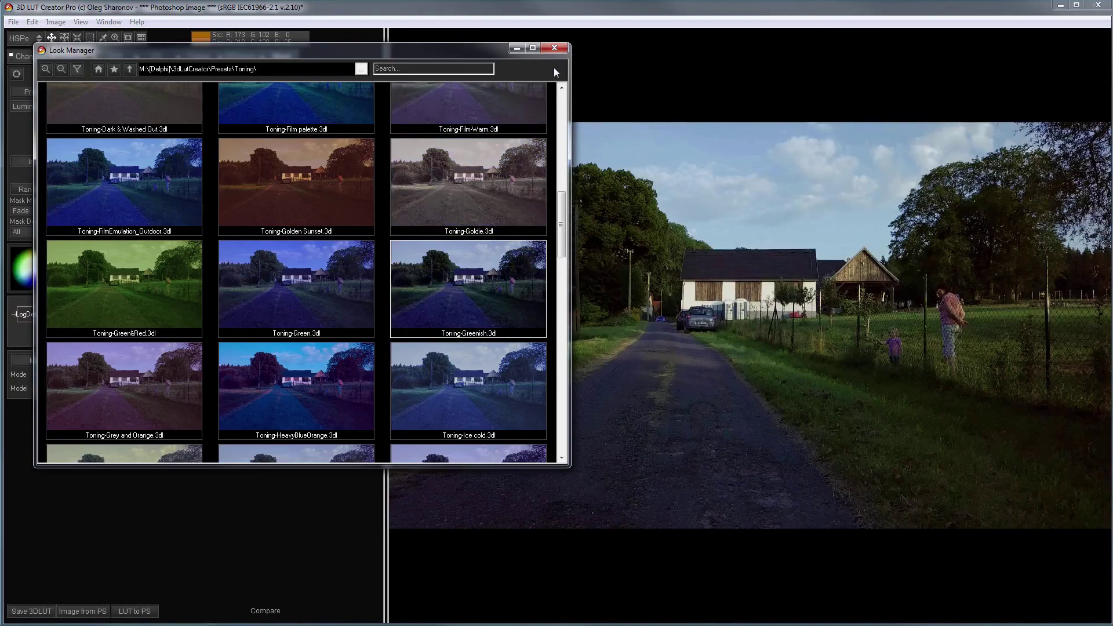
click(554, 48)
click(113, 57)
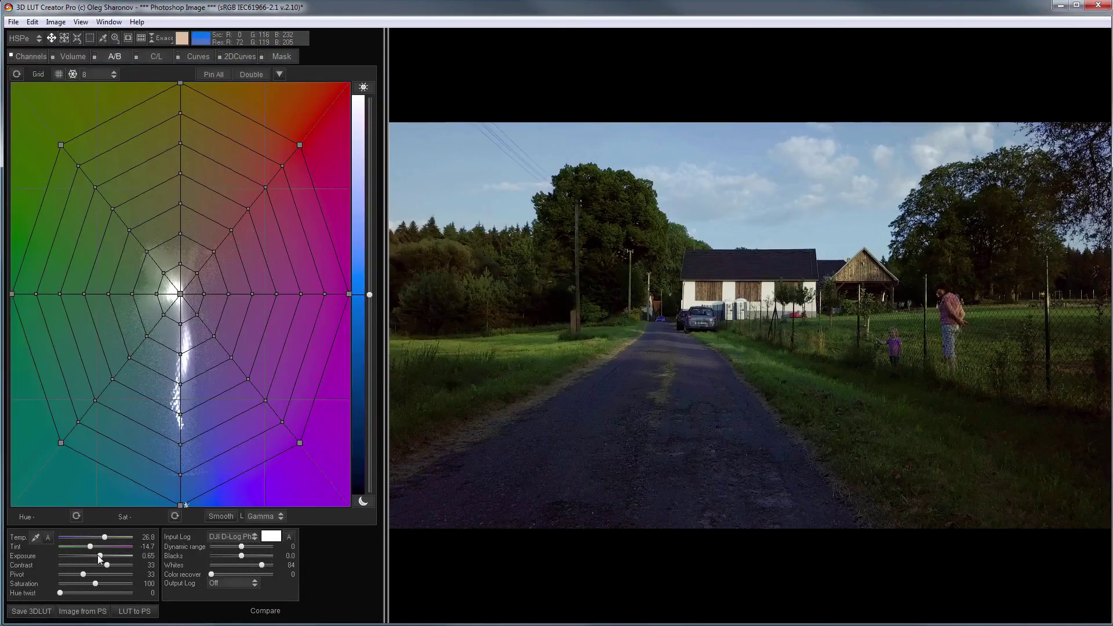
drag(98, 555, 104, 558)
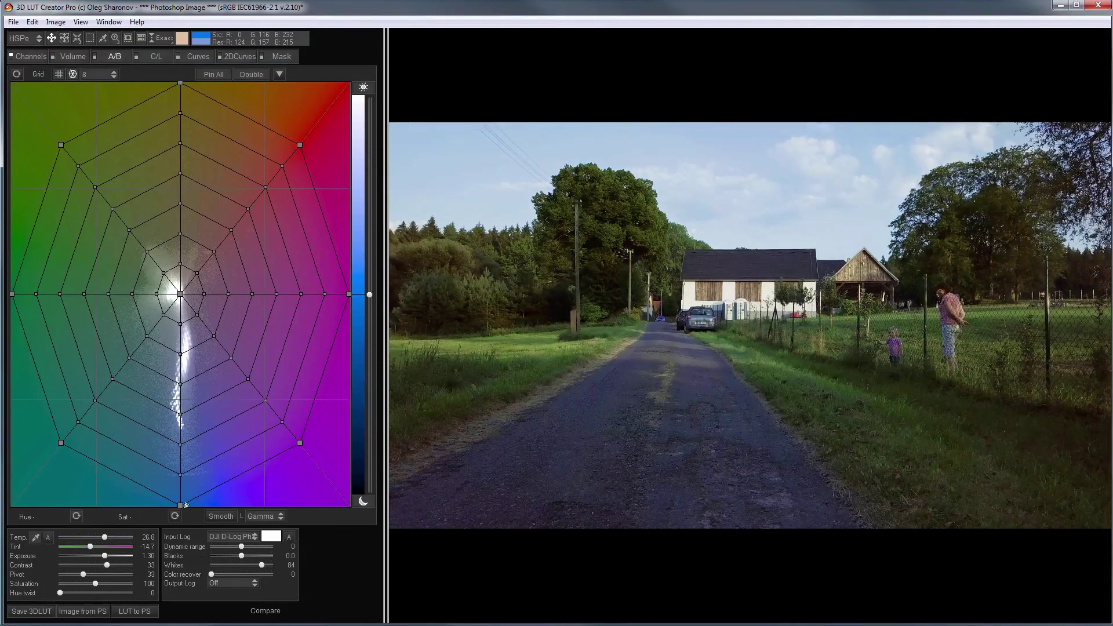
Send the revised LUT to Photoshop and play the road clip to 21:23.
click(137, 613)
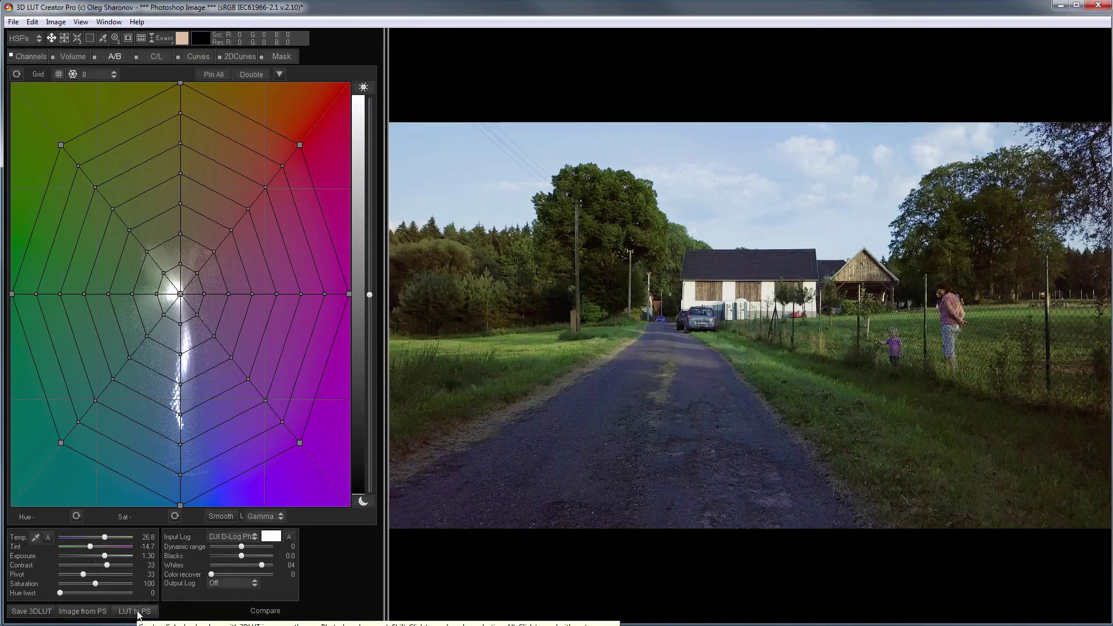
click(138, 612)
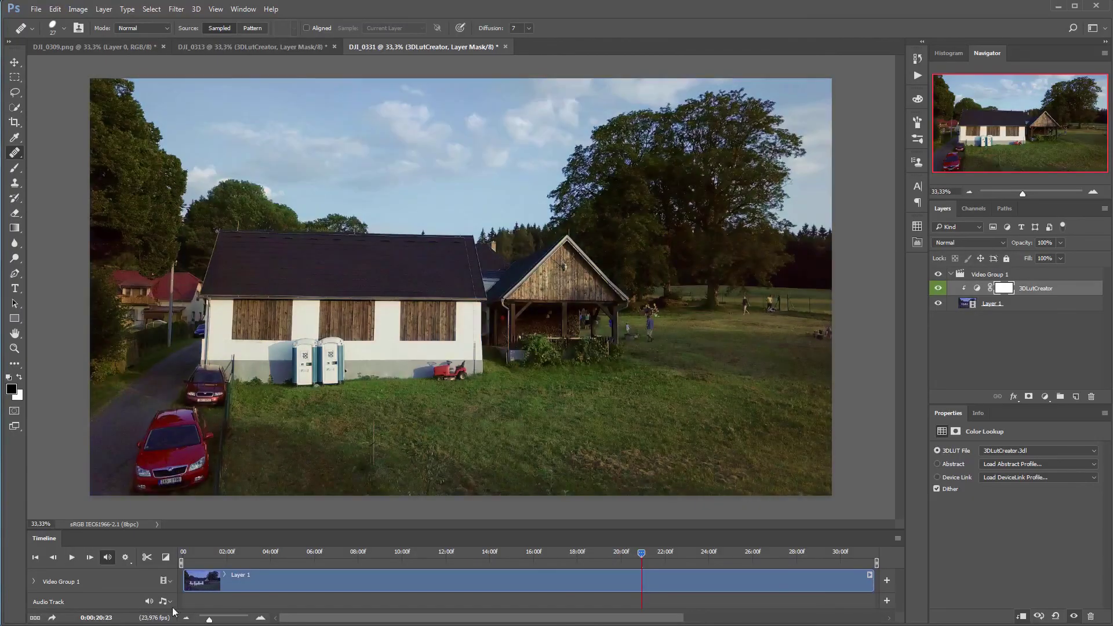
key(space)
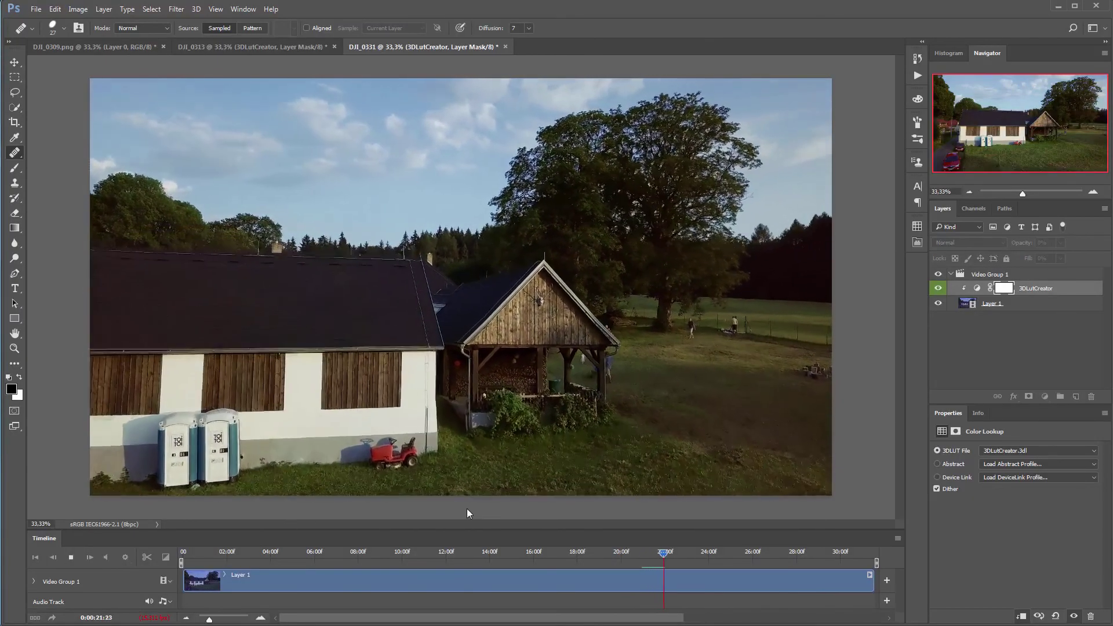